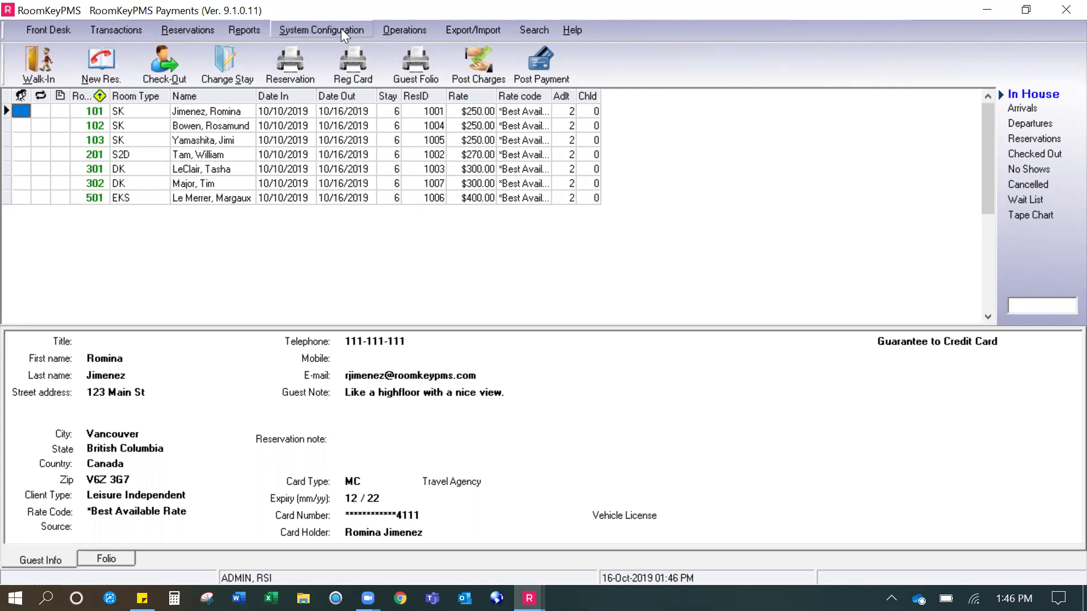
Grant the Front Desk Manager user the Reporting permissions 2400 and 2401 for the Payment Reconciliation Report and post the change.
click(342, 32)
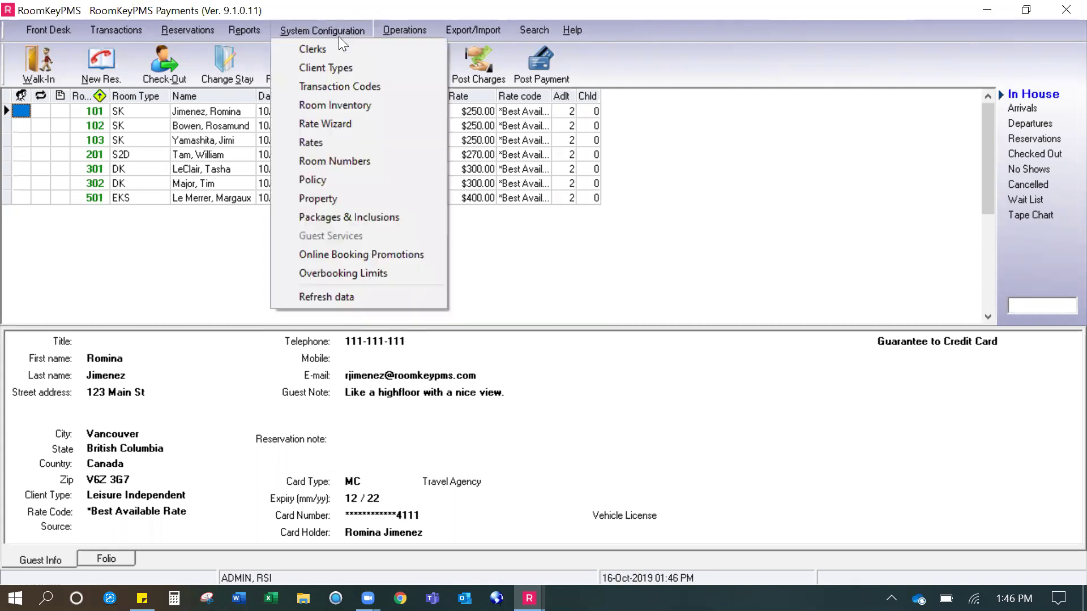
click(337, 47)
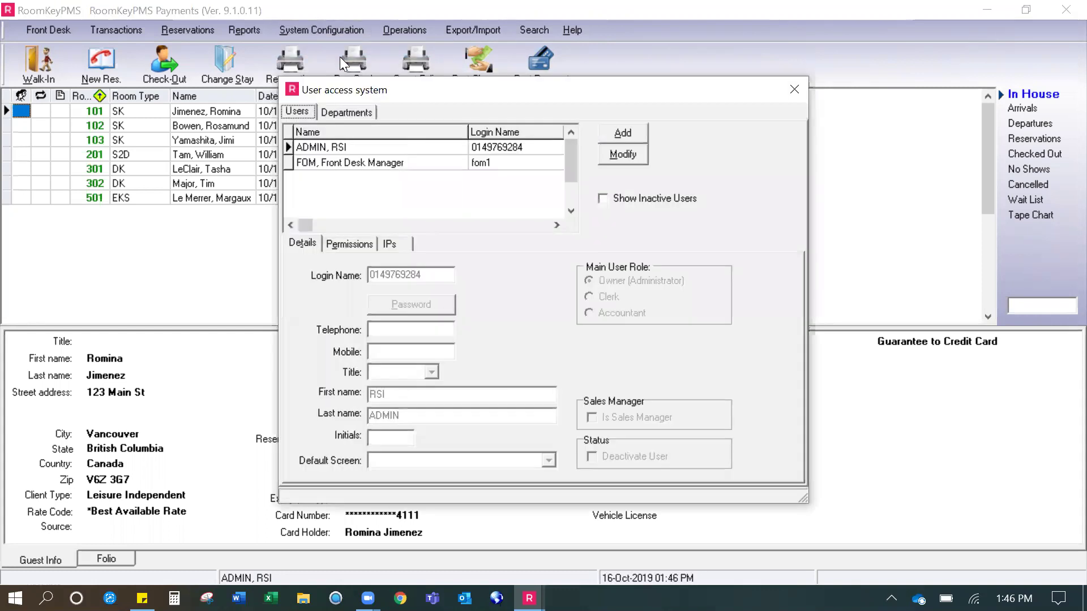
click(358, 164)
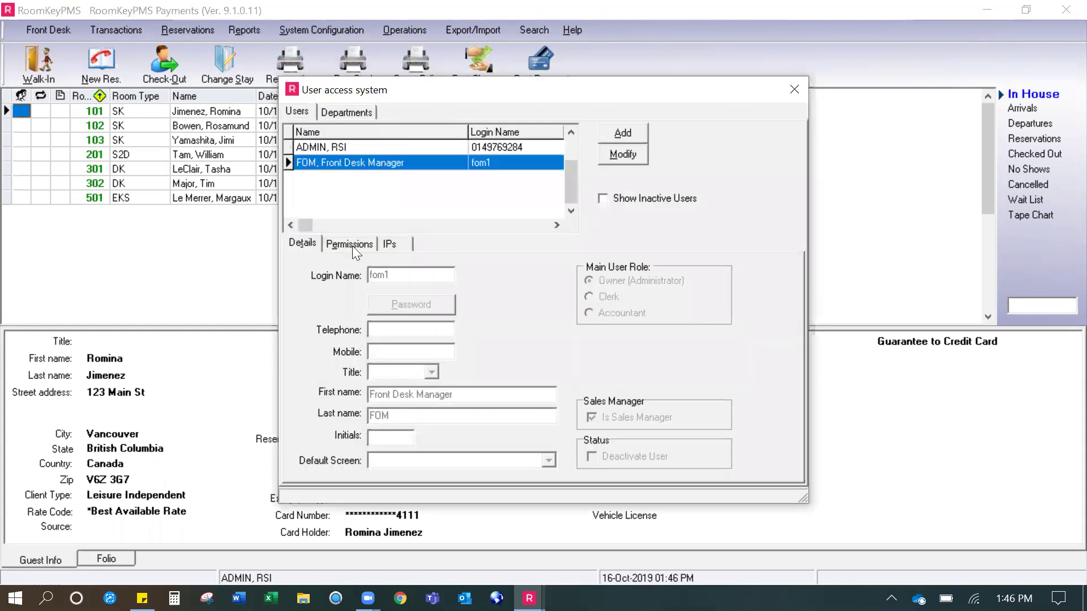
click(355, 244)
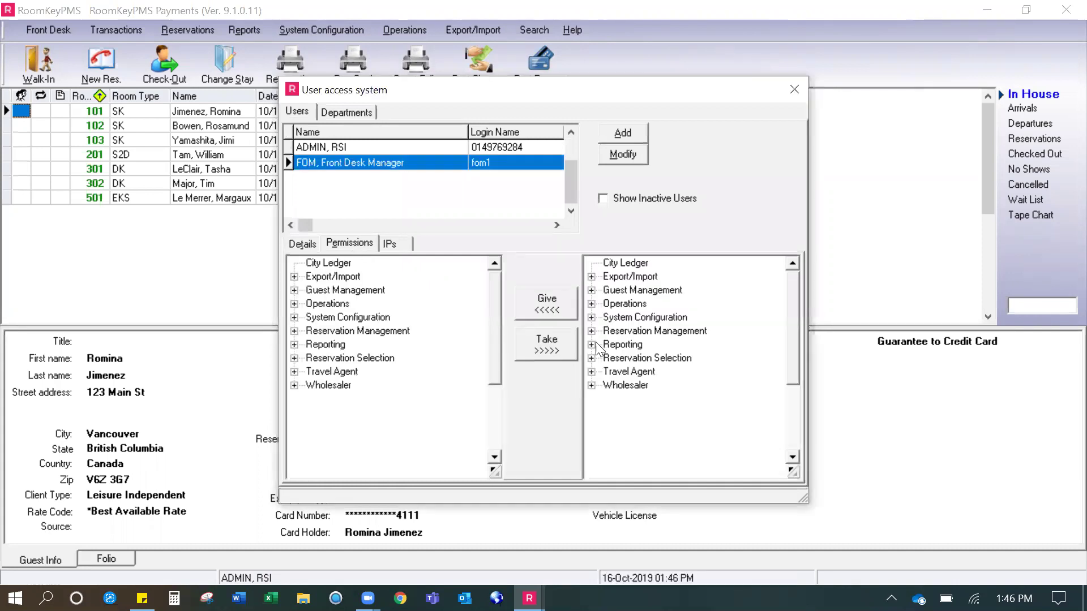
click(592, 345)
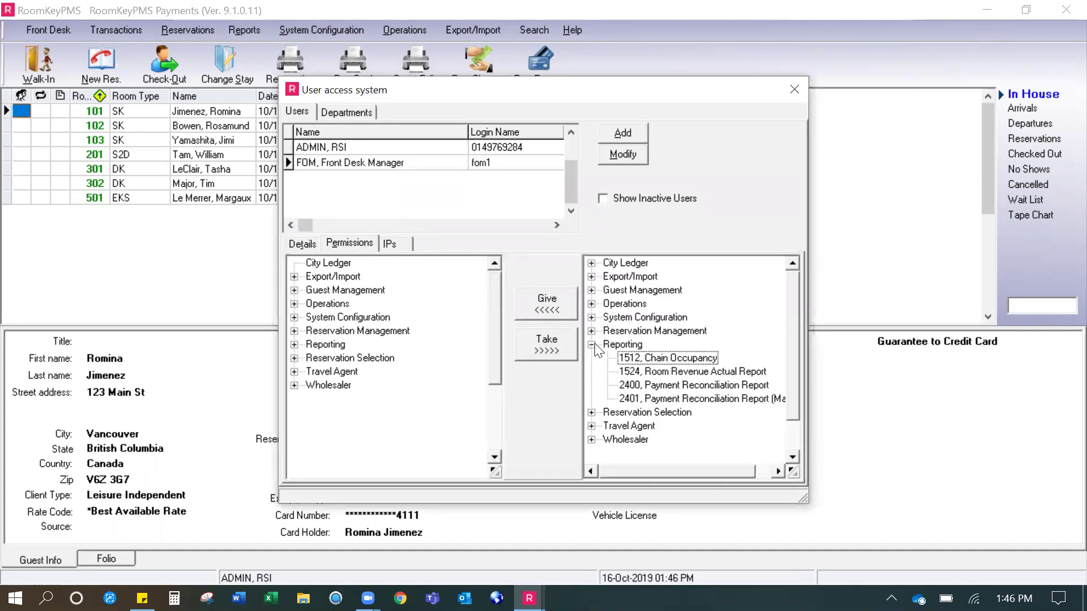
click(643, 387)
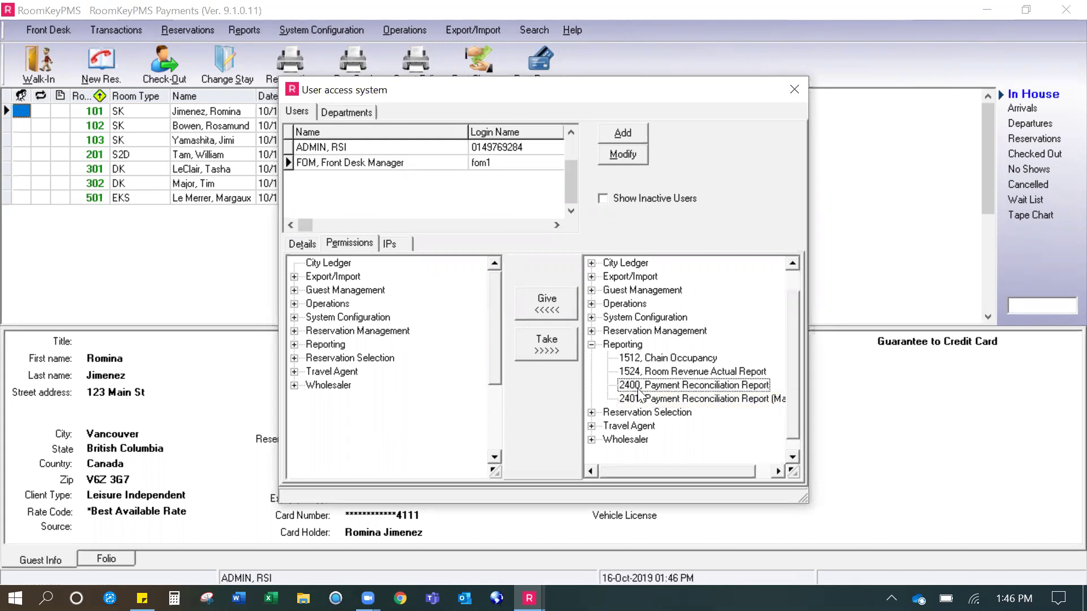
click(560, 306)
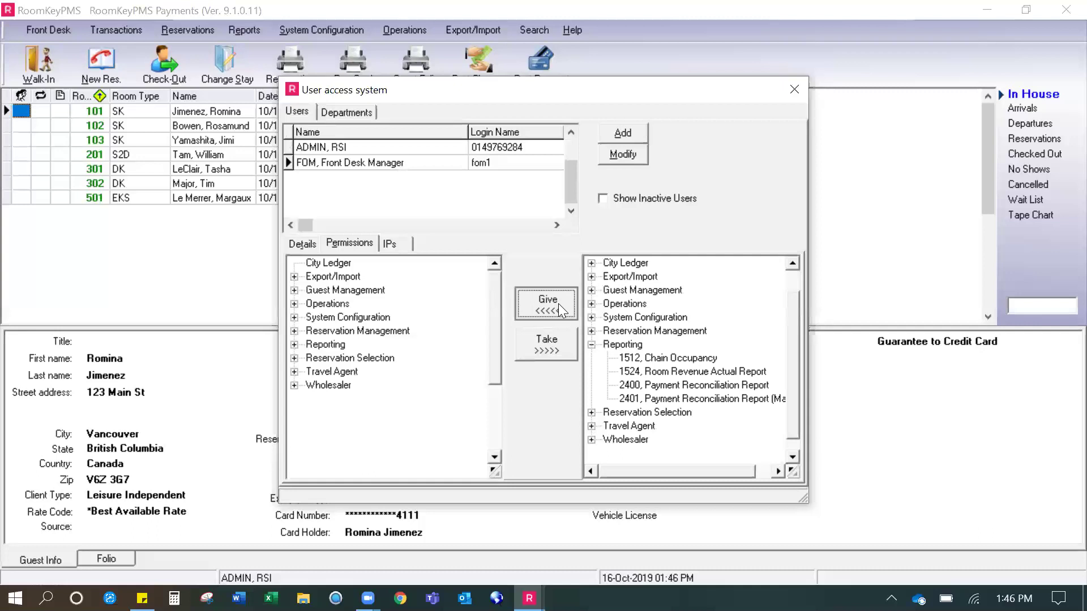
click(566, 312)
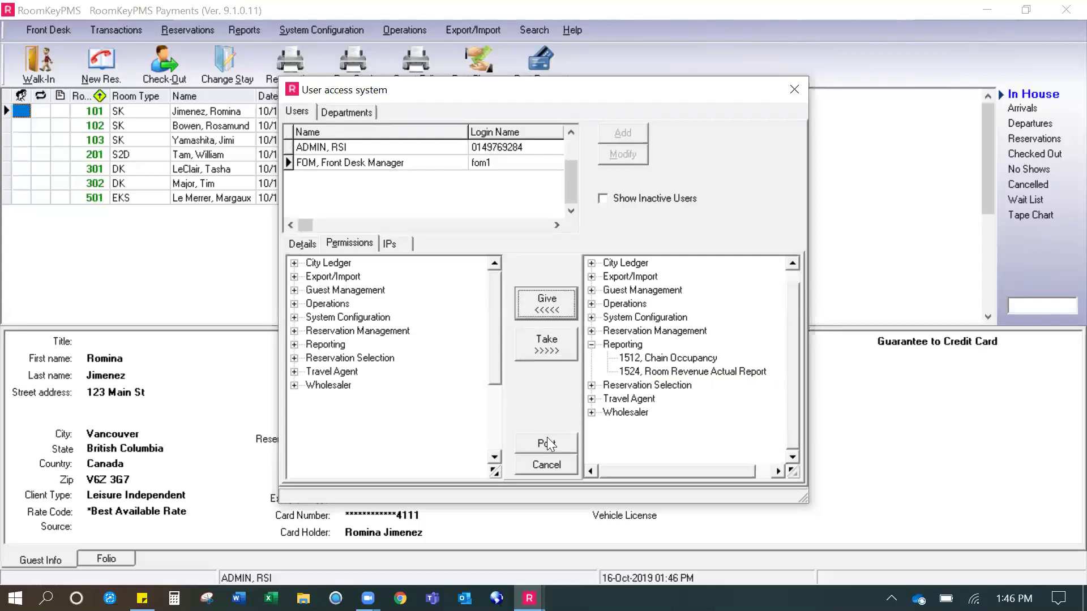
click(547, 444)
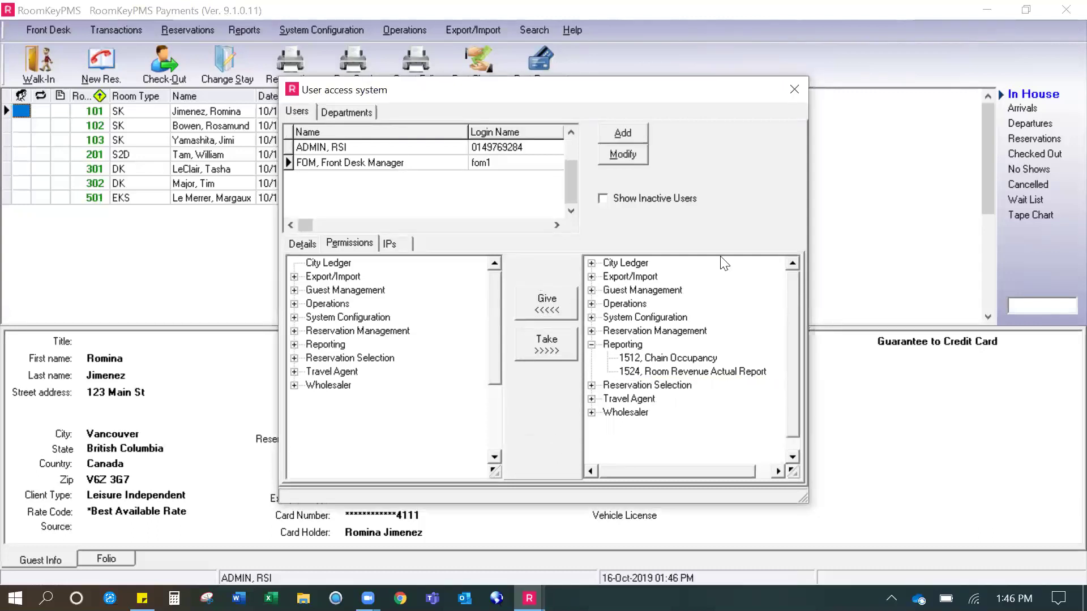
click(795, 90)
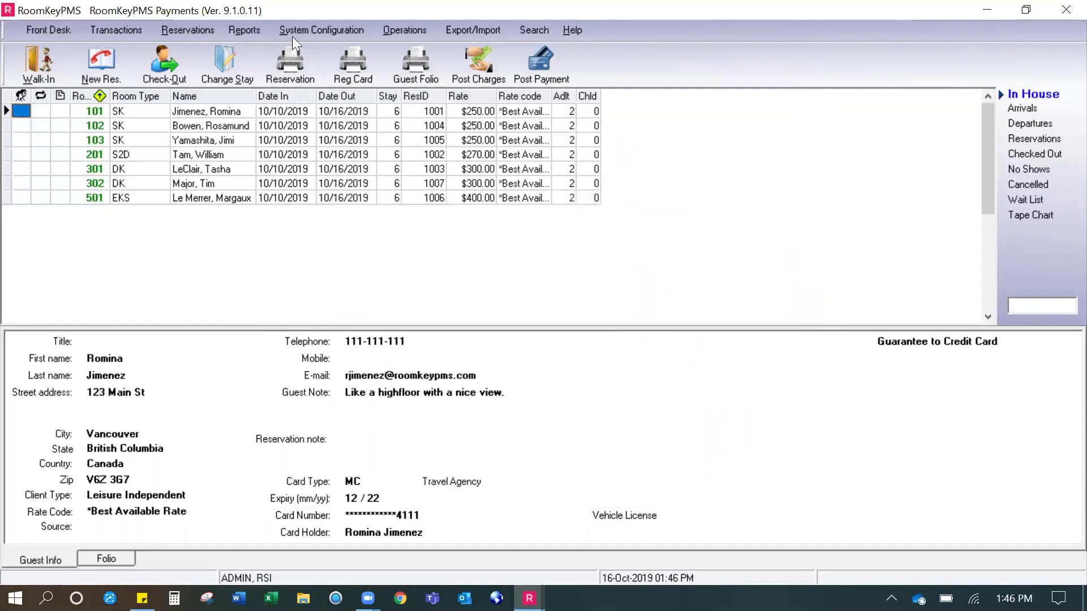
Open the Payment Reconciliation Report from the on-line processing reports and maximize its window.
click(246, 33)
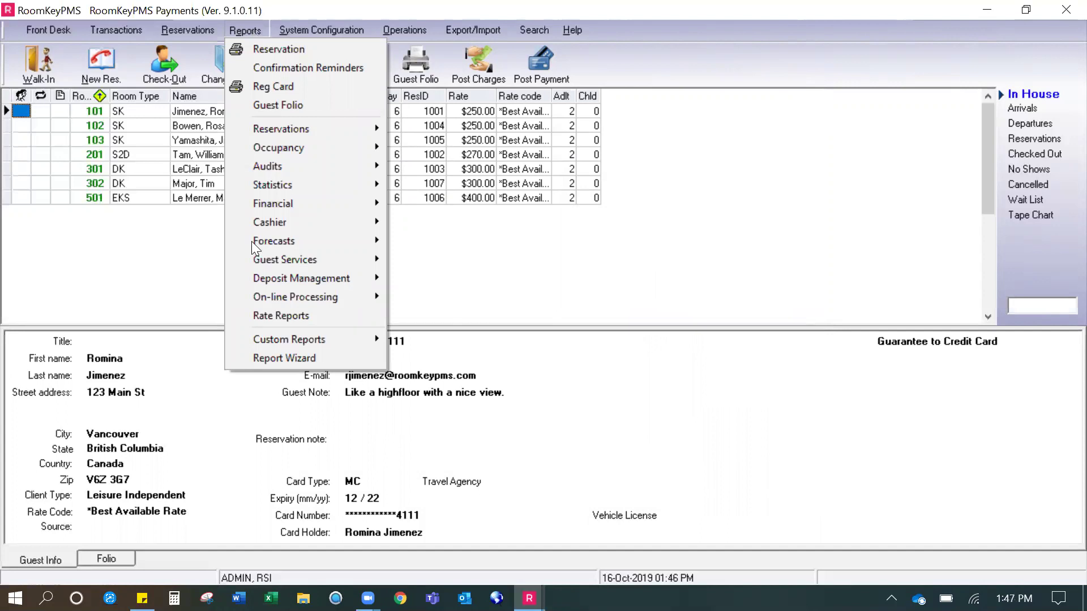
mouse_move(286, 304)
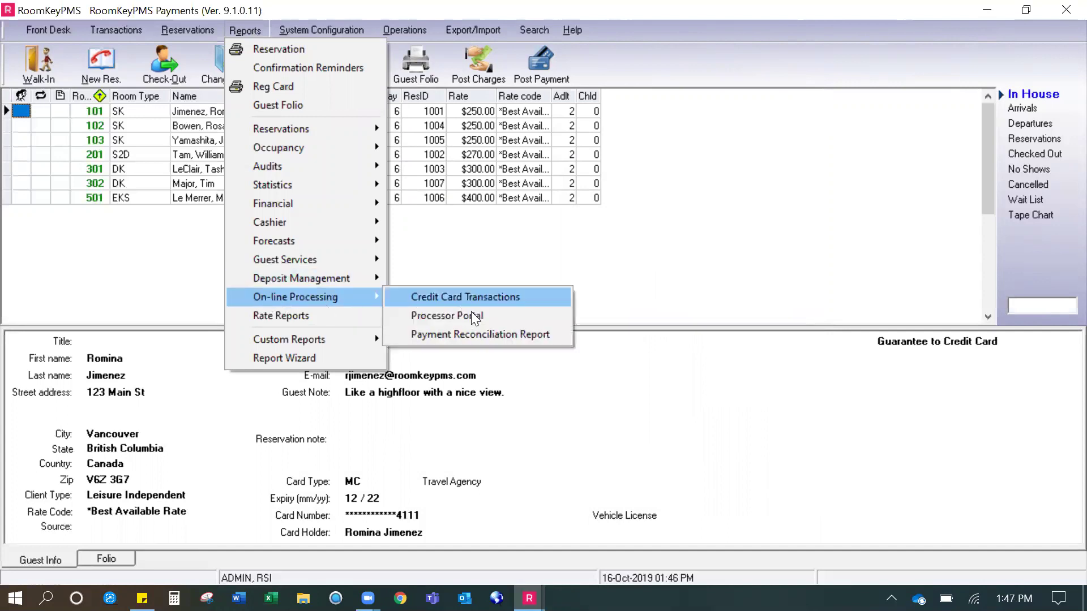
click(495, 337)
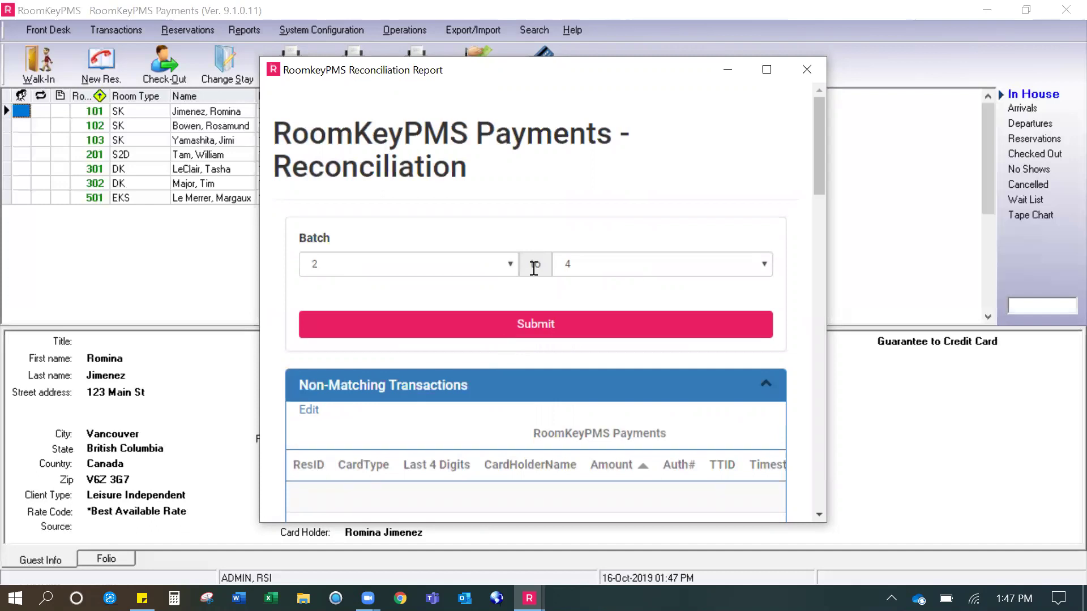
double_click(498, 70)
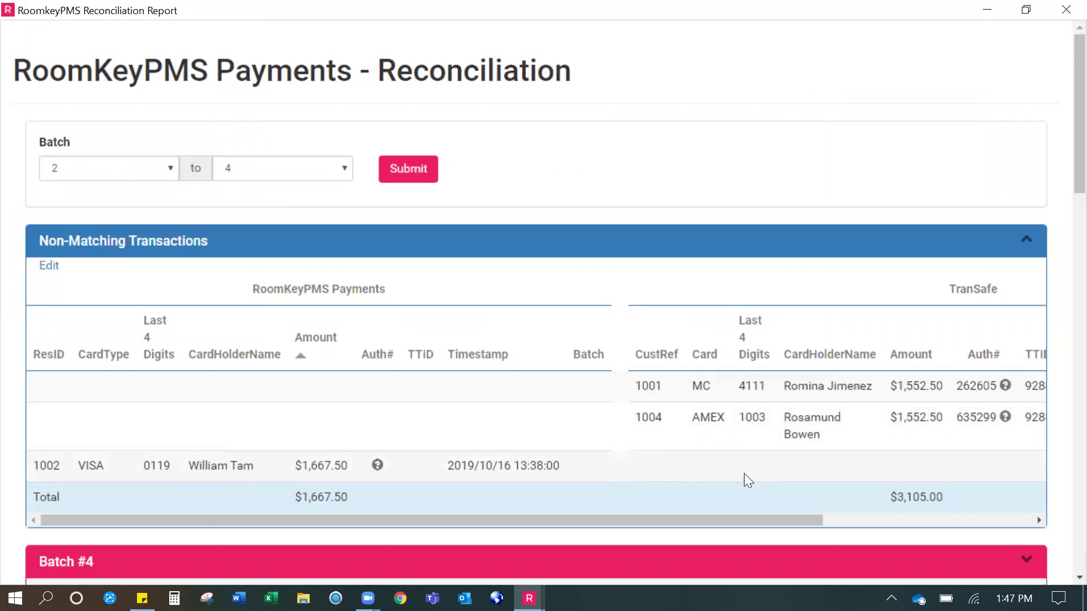
Expand Batch #4 with its DISC and VISA sections and compare the RoomKeyPMS Payments and TranSafe transactions, returning to the non-matching transactions.
scroll(745, 465, down, 1)
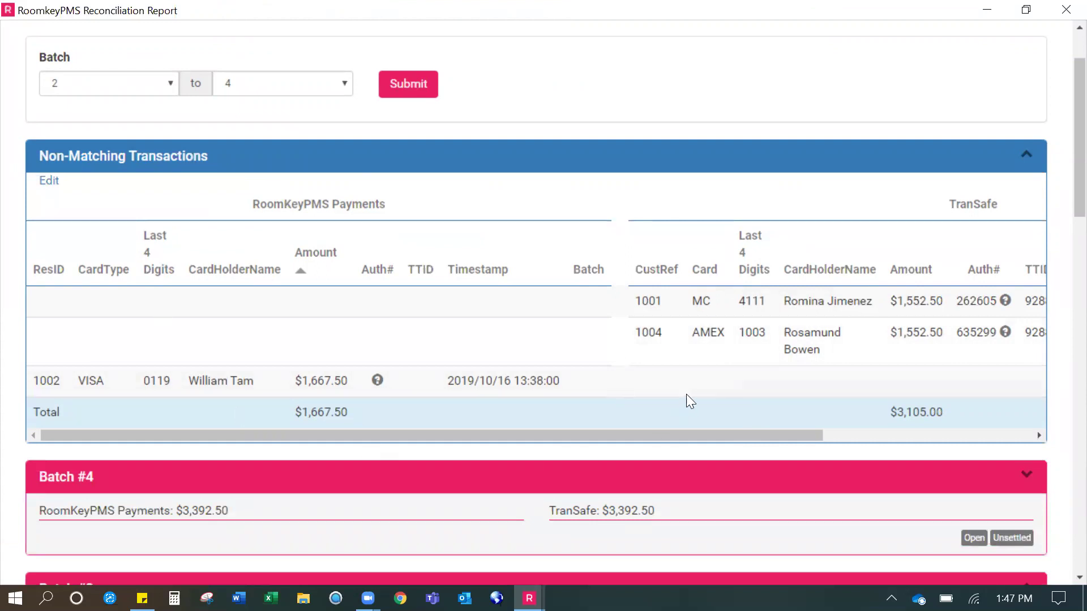
scroll(686, 394, down, 2)
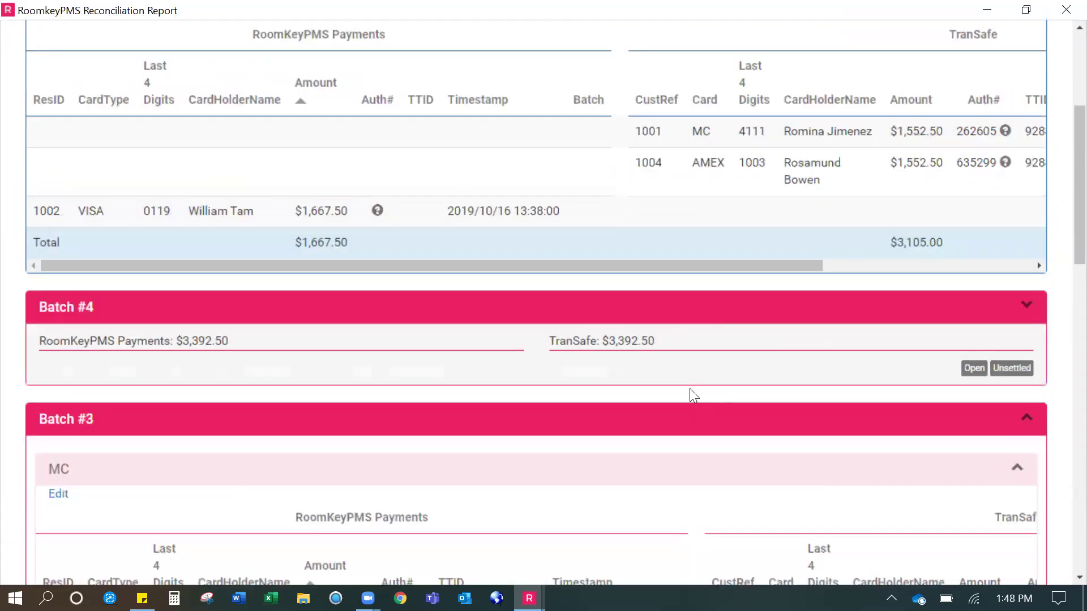
scroll(689, 388, down, 1)
scroll(706, 381, down, 1)
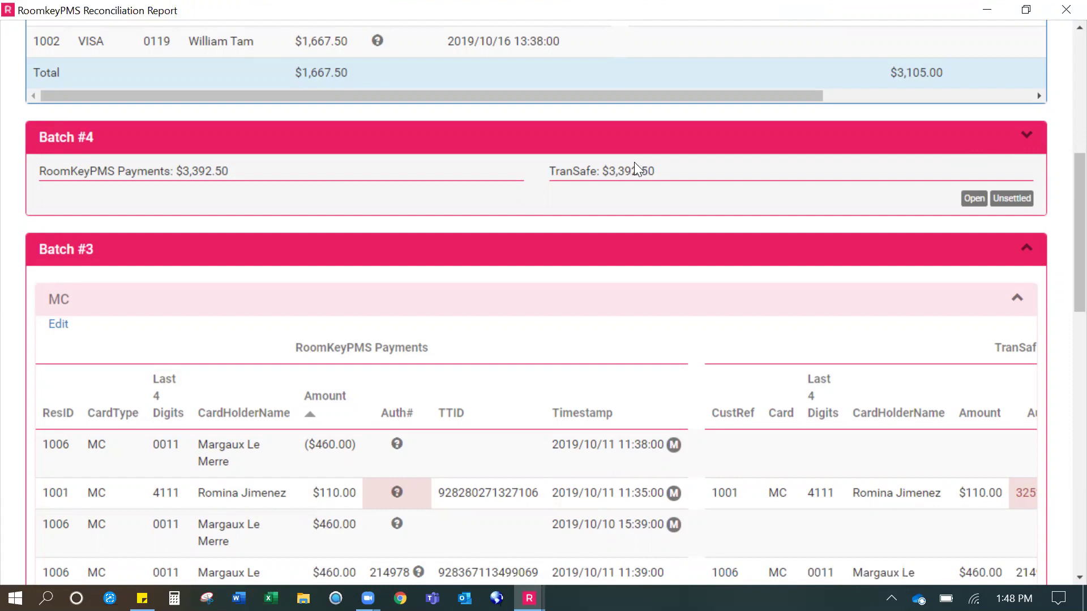
click(1027, 137)
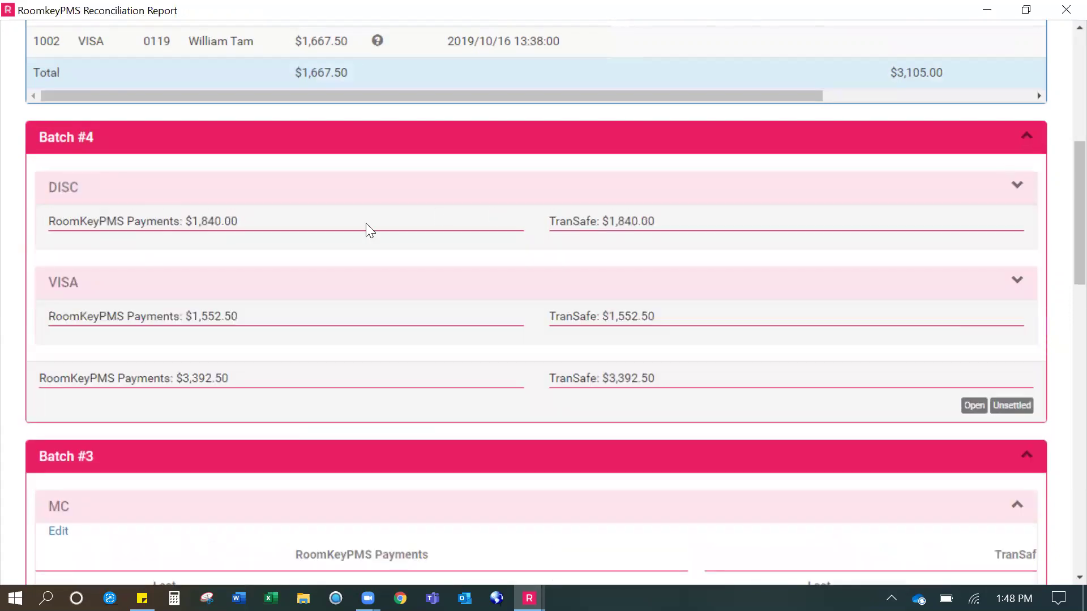
click(1017, 189)
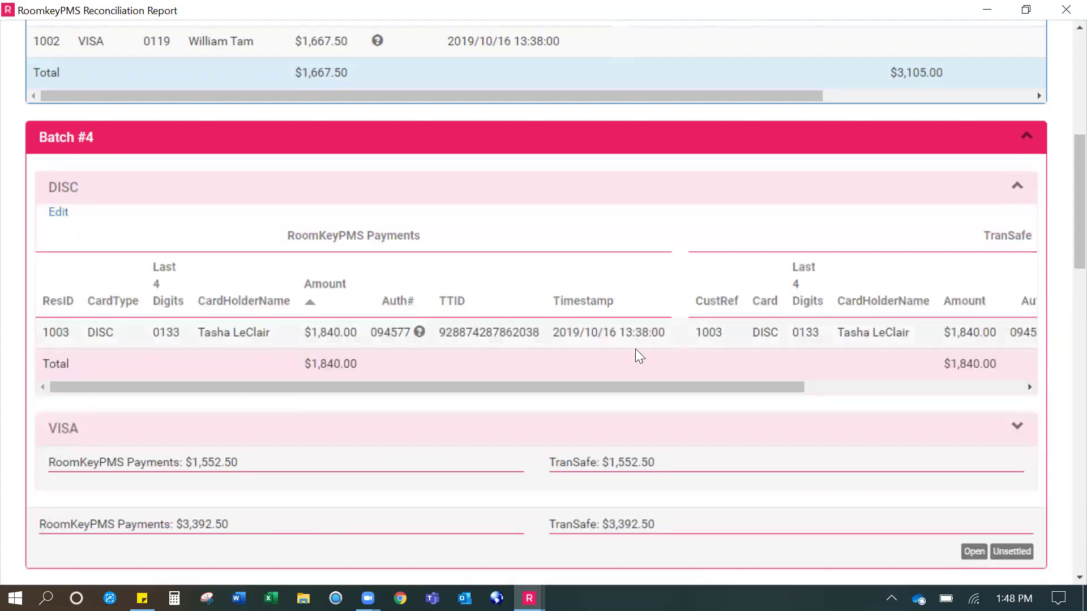
scroll(646, 357, down, 2)
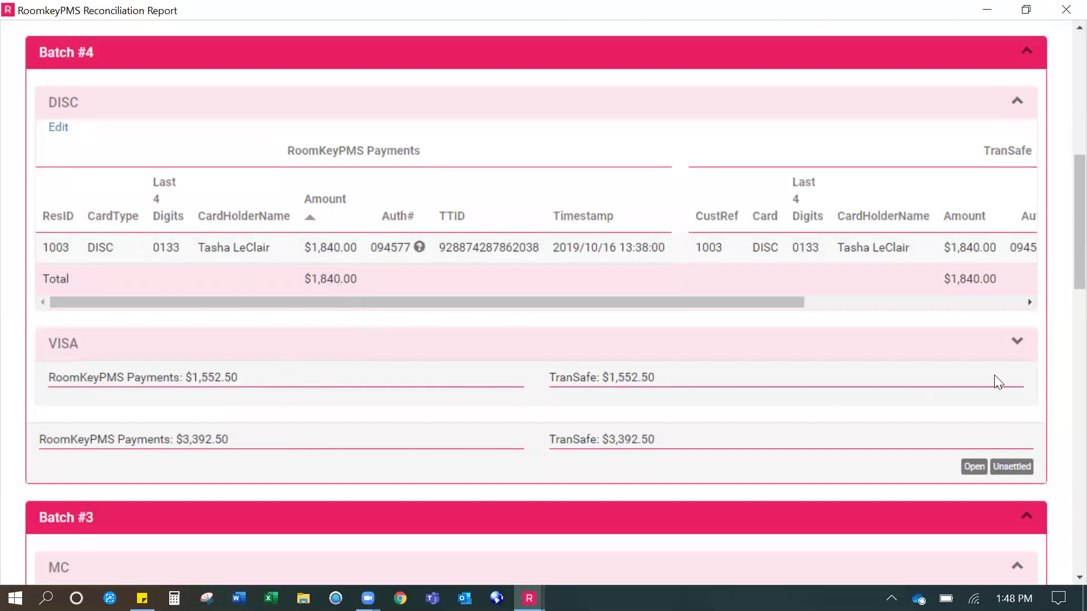
click(1017, 343)
scroll(1020, 351, down, 2)
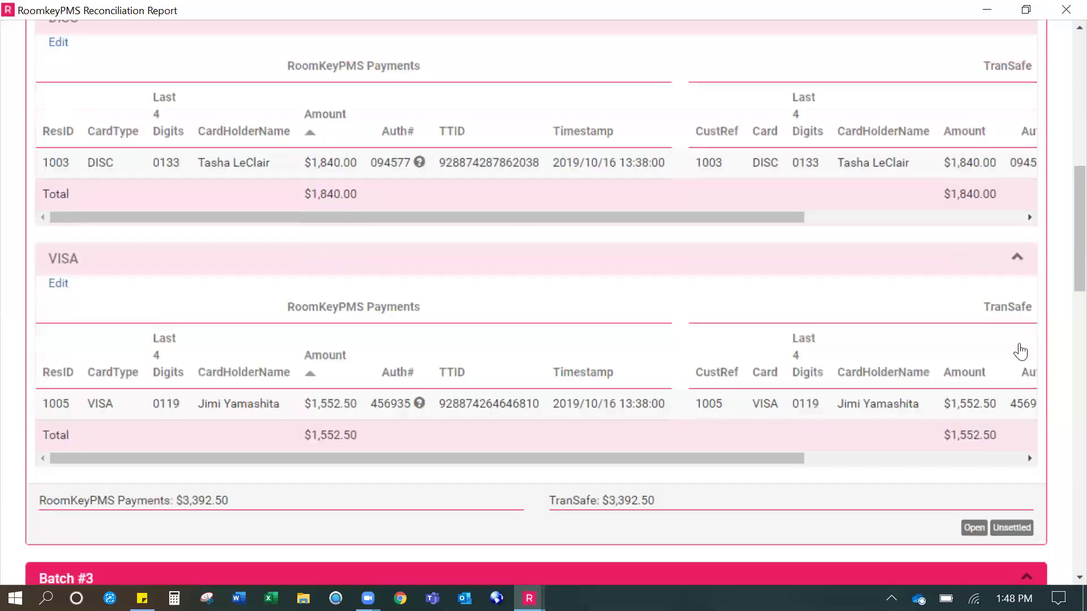
scroll(1020, 352, down, 2)
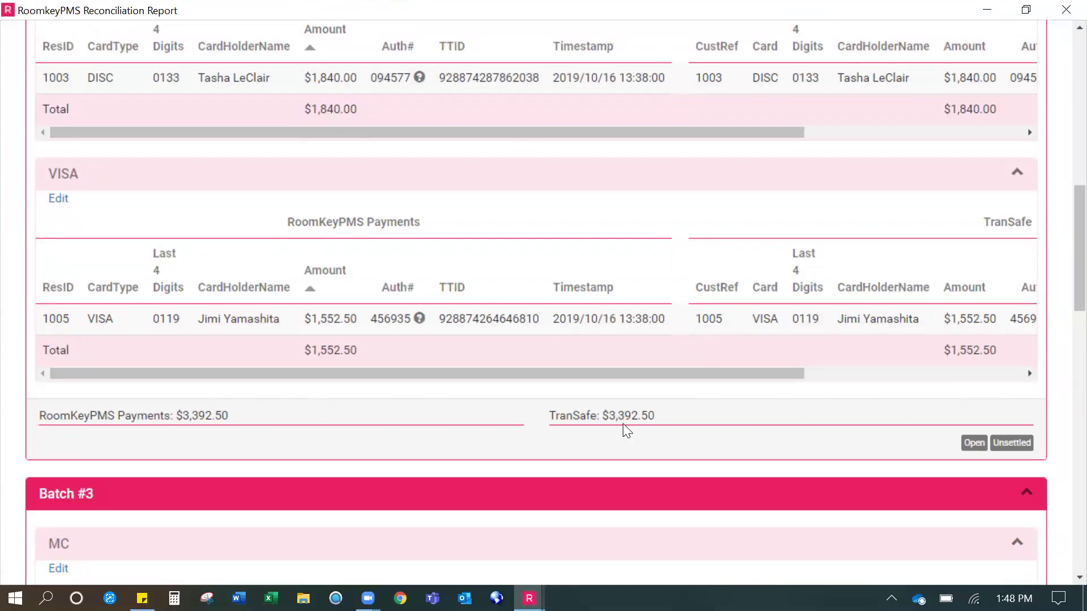
scroll(626, 431, up, 4)
scroll(625, 429, up, 8)
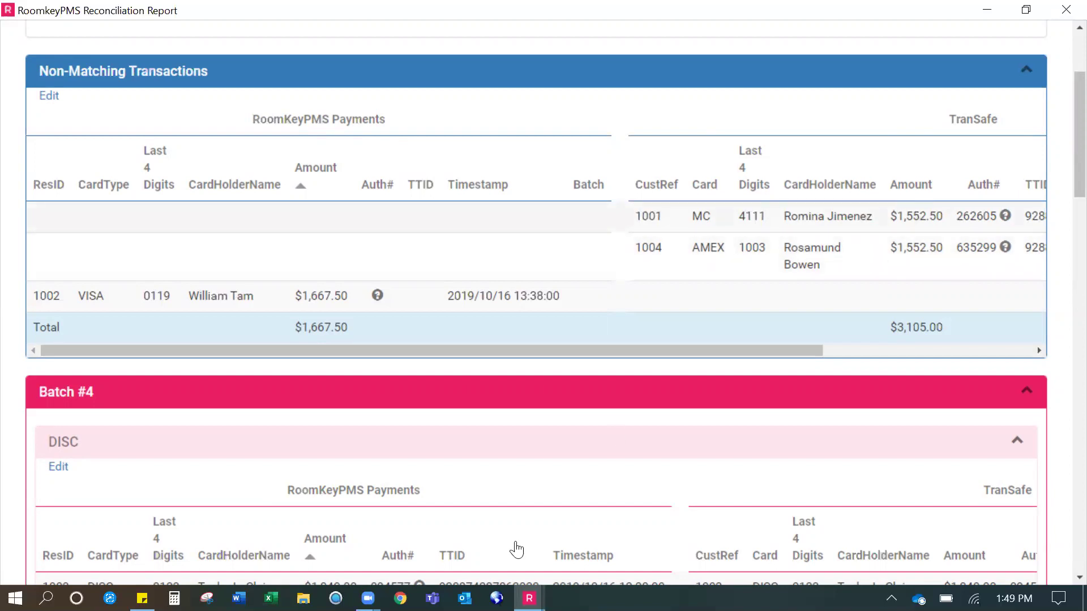
Return to the in-house list and post a 1,552.50 MC payment to the room 101 guest's folio with on-line processing disabled.
mouse_move(529, 598)
click(580, 550)
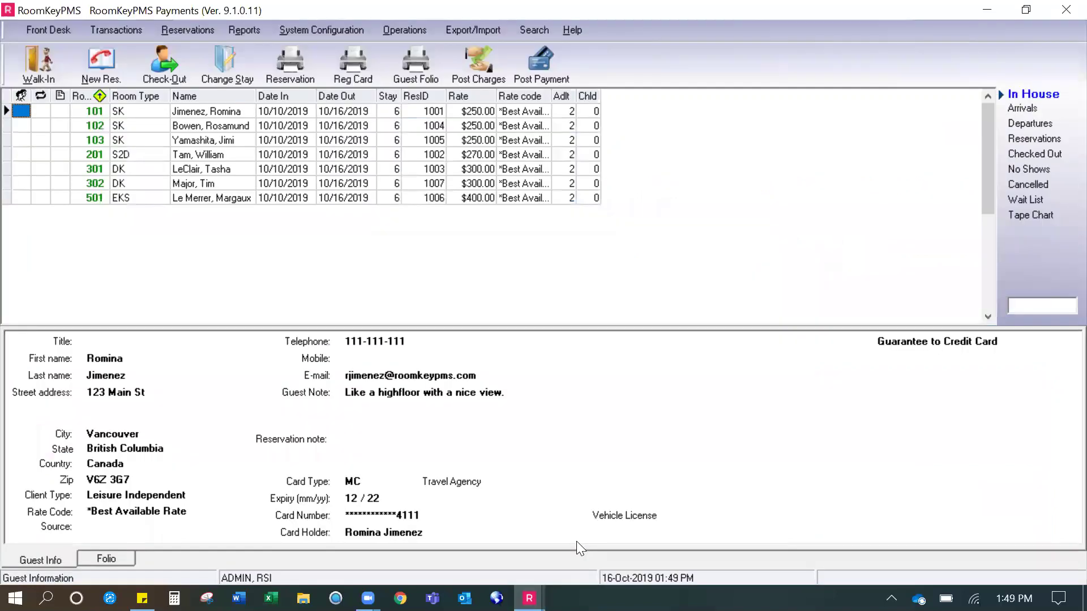
click(195, 116)
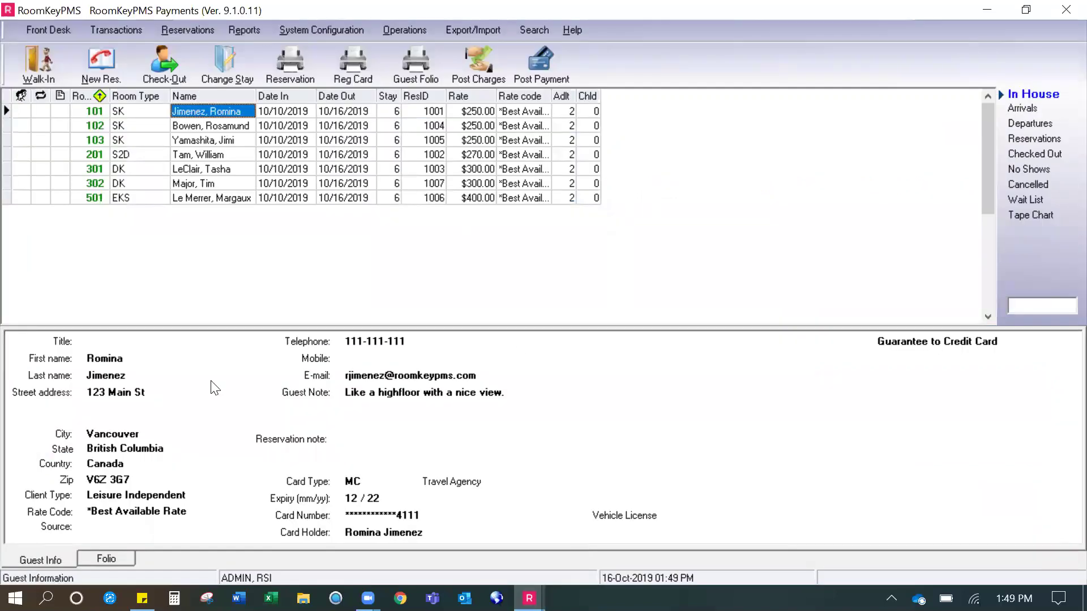
click(112, 558)
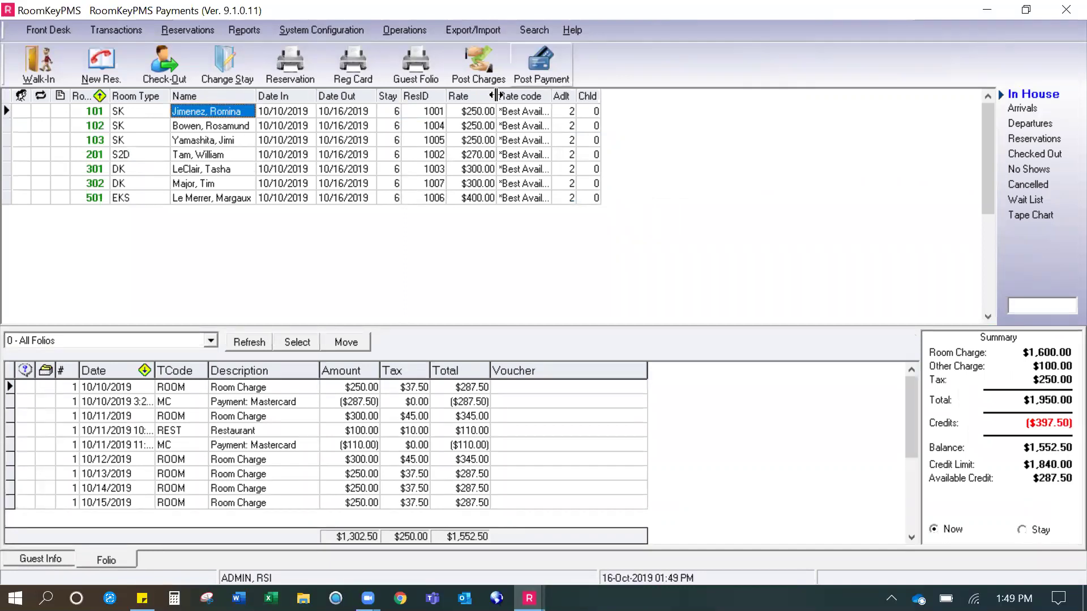
click(541, 62)
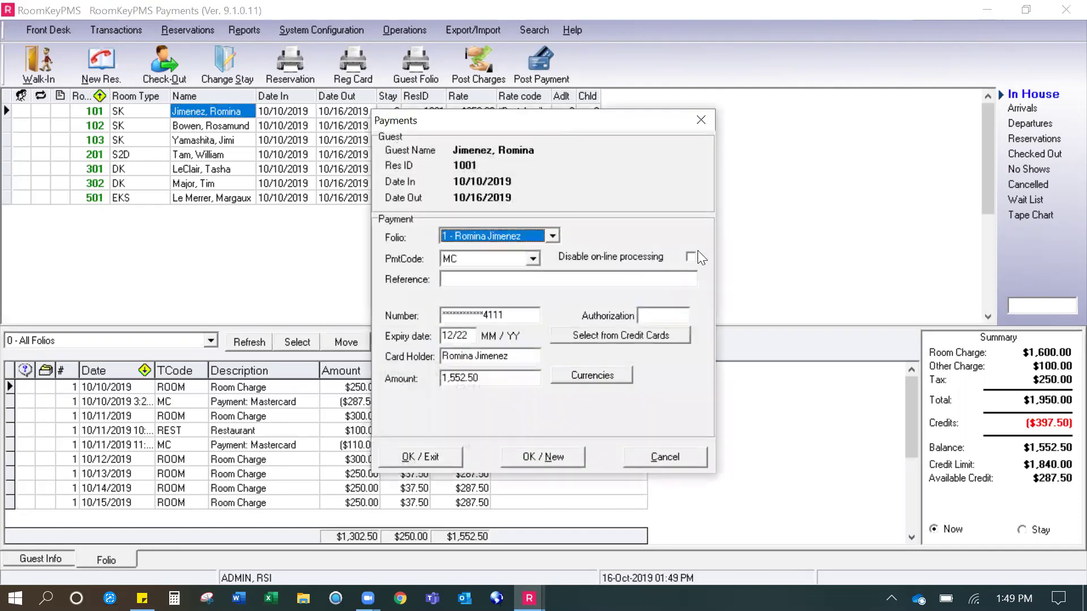
click(691, 257)
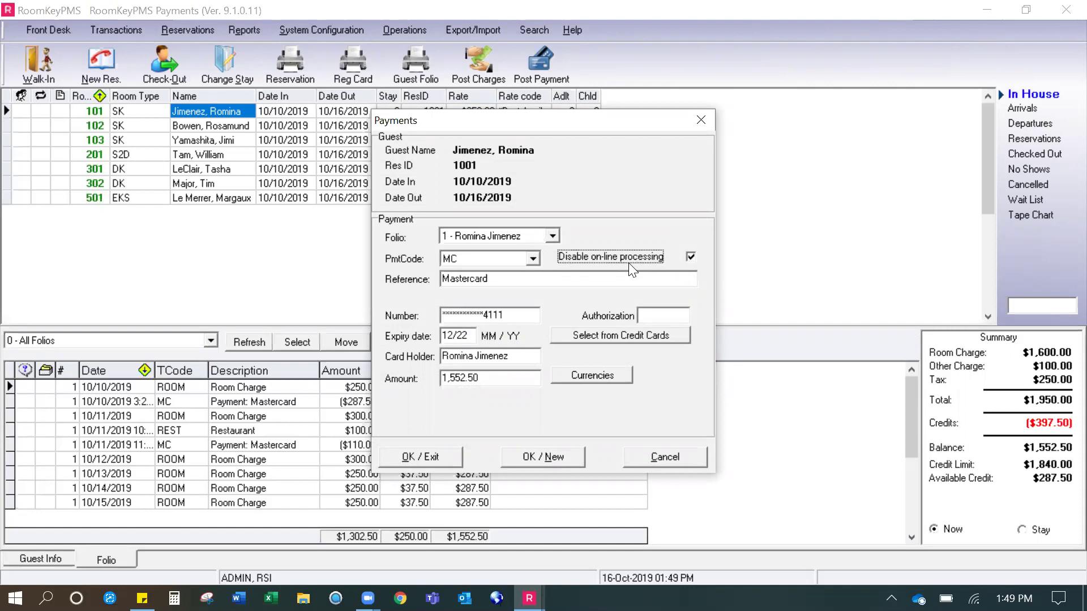
click(431, 457)
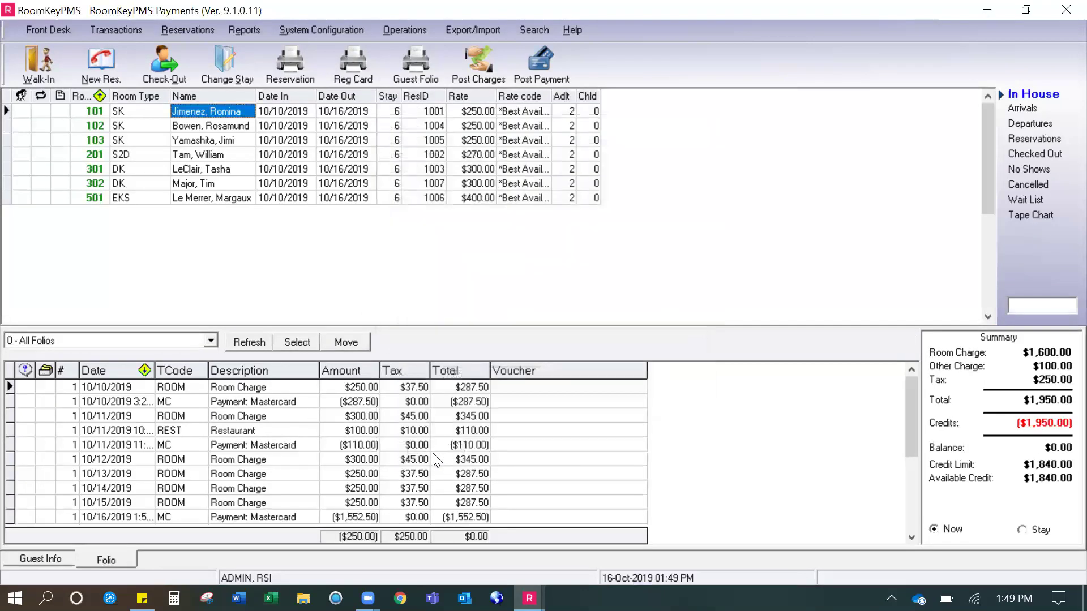
click(346, 517)
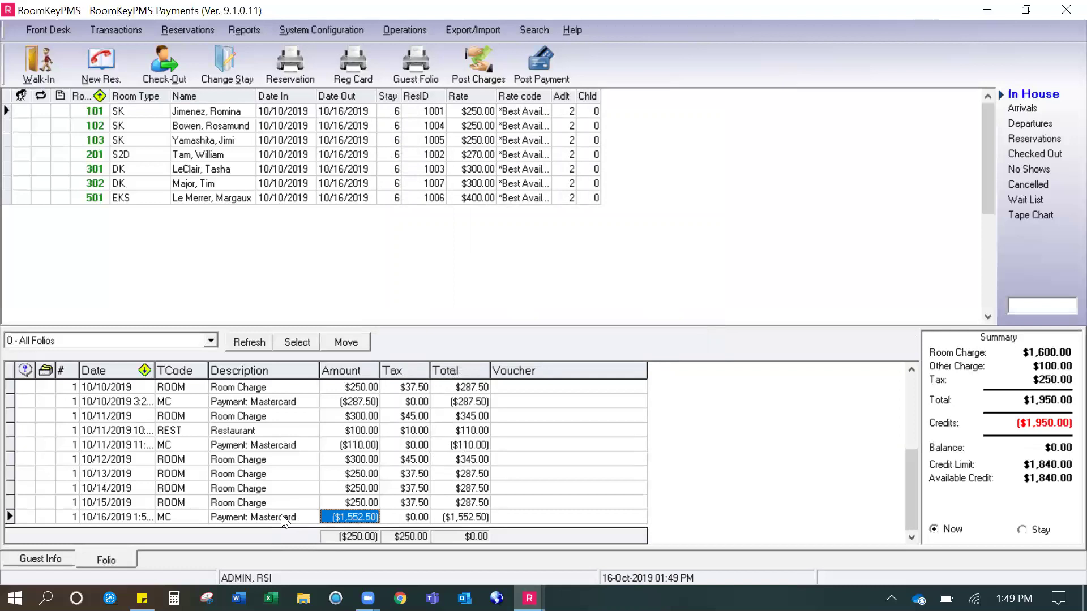
Post a 1,552.50 AMEX payment for the room 102 guest with on-line processing disabled.
click(248, 126)
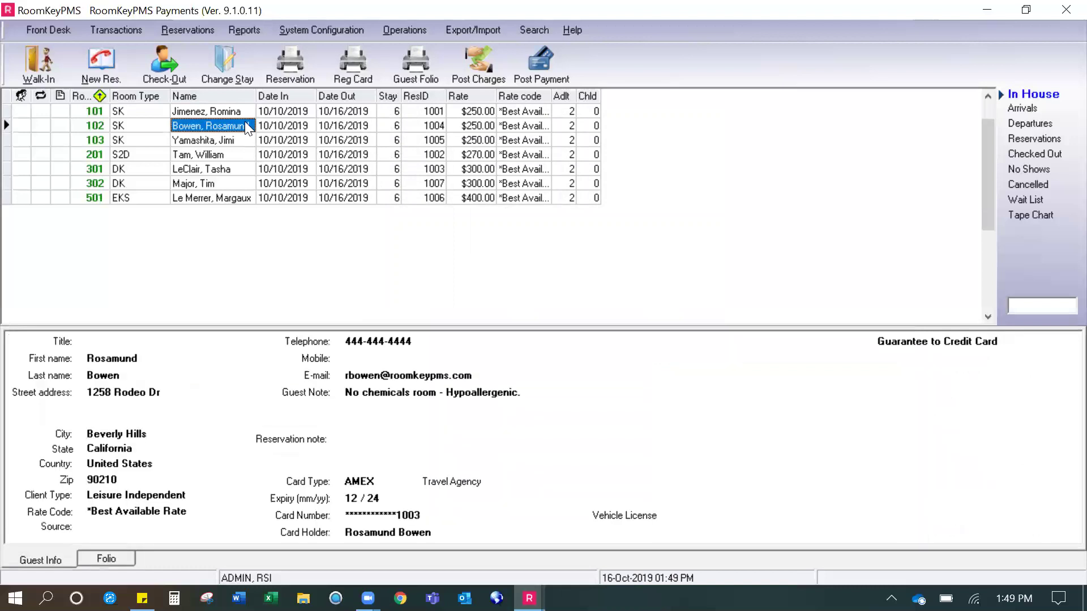
click(534, 85)
click(691, 256)
click(430, 461)
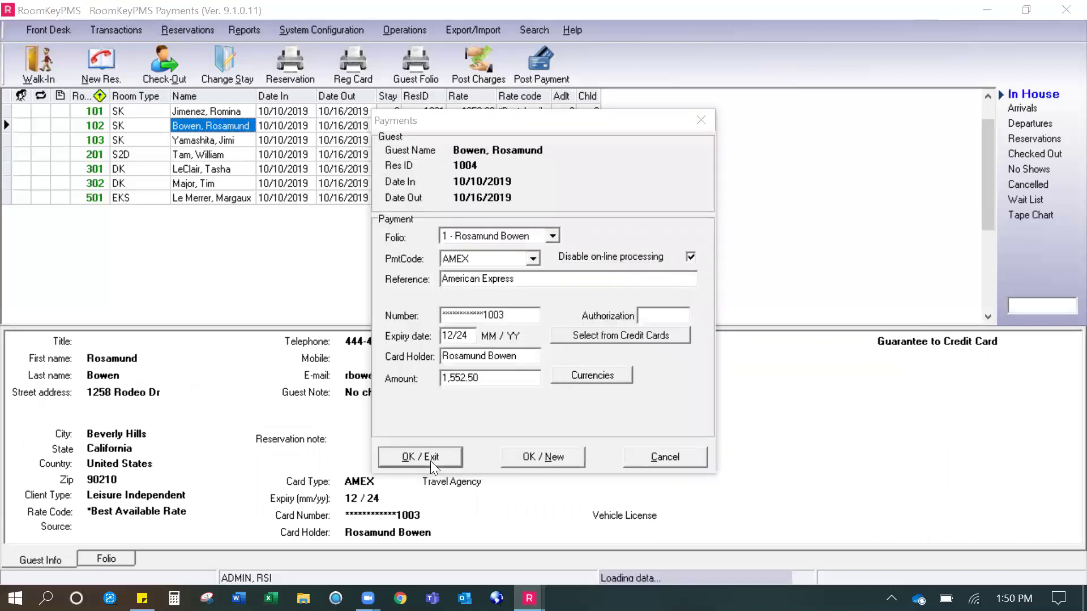
Switch back to the reconciliation report and resubmit it for batches 2 to 4.
mouse_move(530, 599)
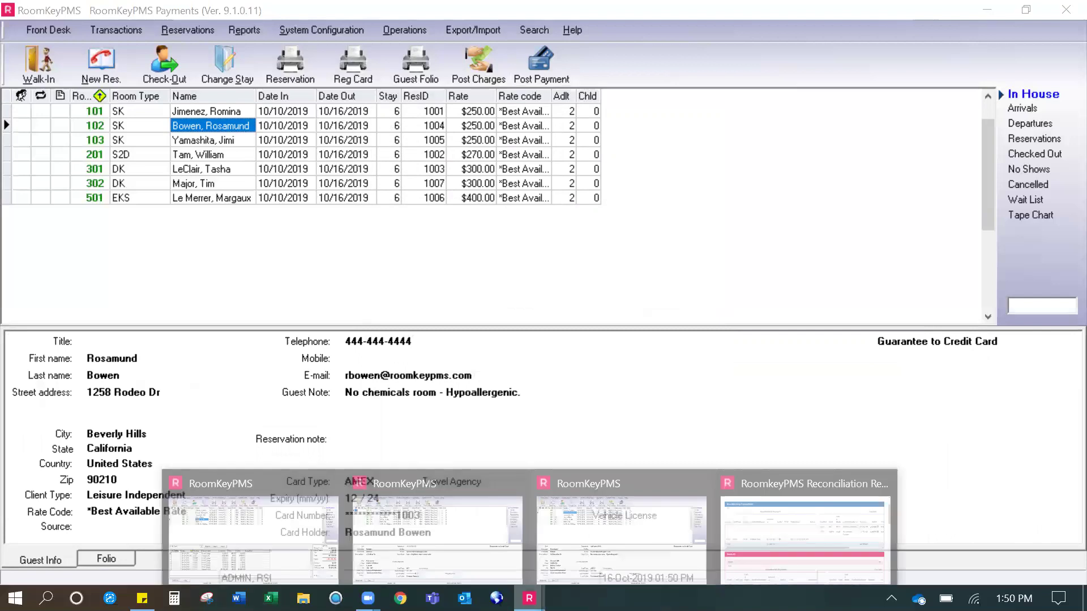
click(740, 539)
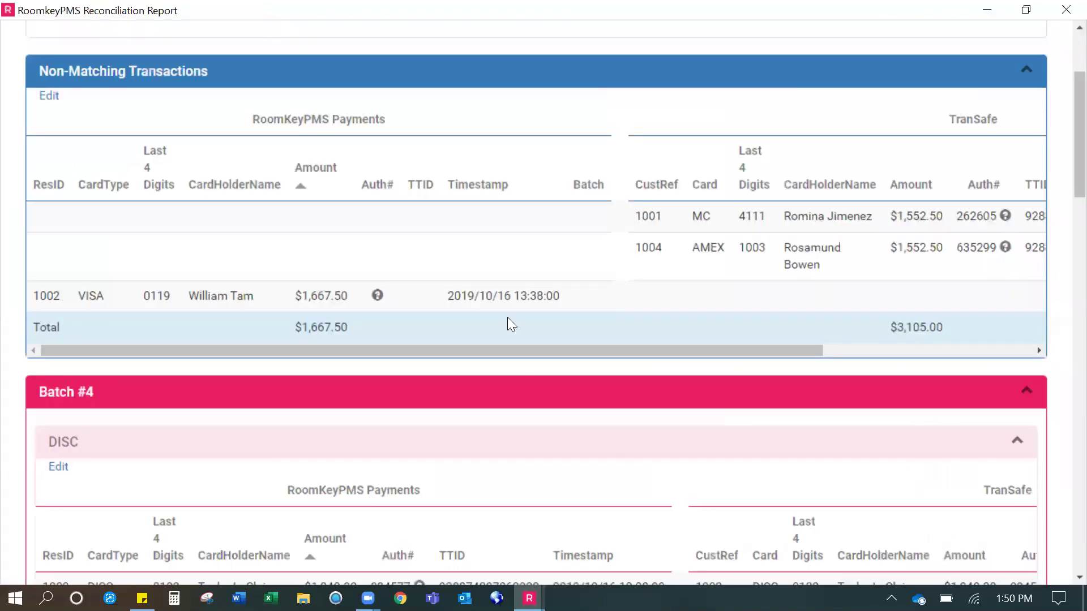
scroll(572, 255, up, 3)
click(409, 173)
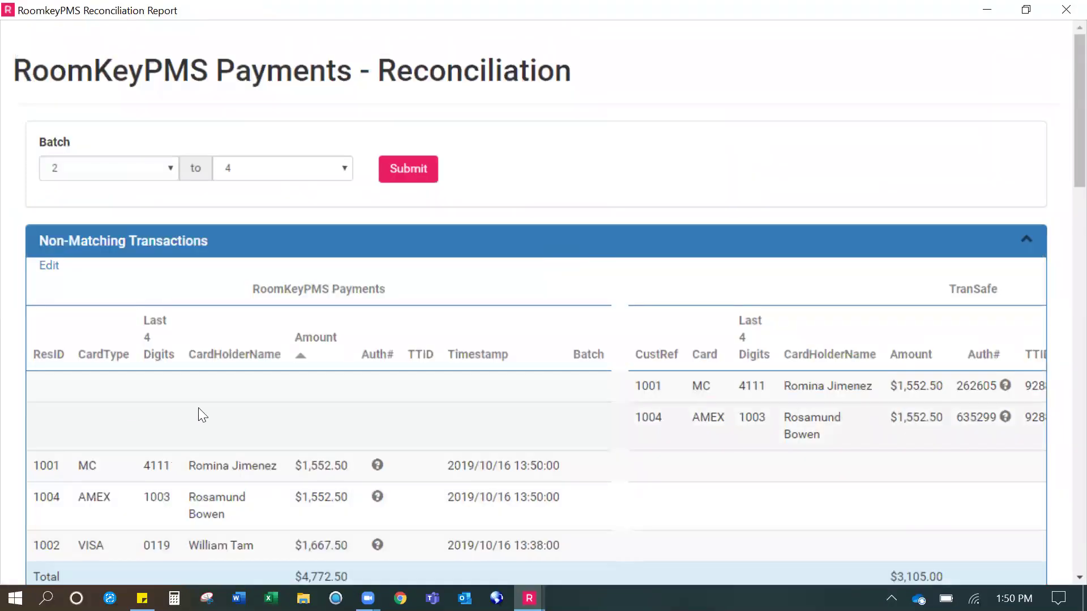
Match the non-matching 1,552.50 MC payment in RoomKeyPMS Payments with the corresponding MC transaction in TranSafe.
scroll(199, 408, down, 1)
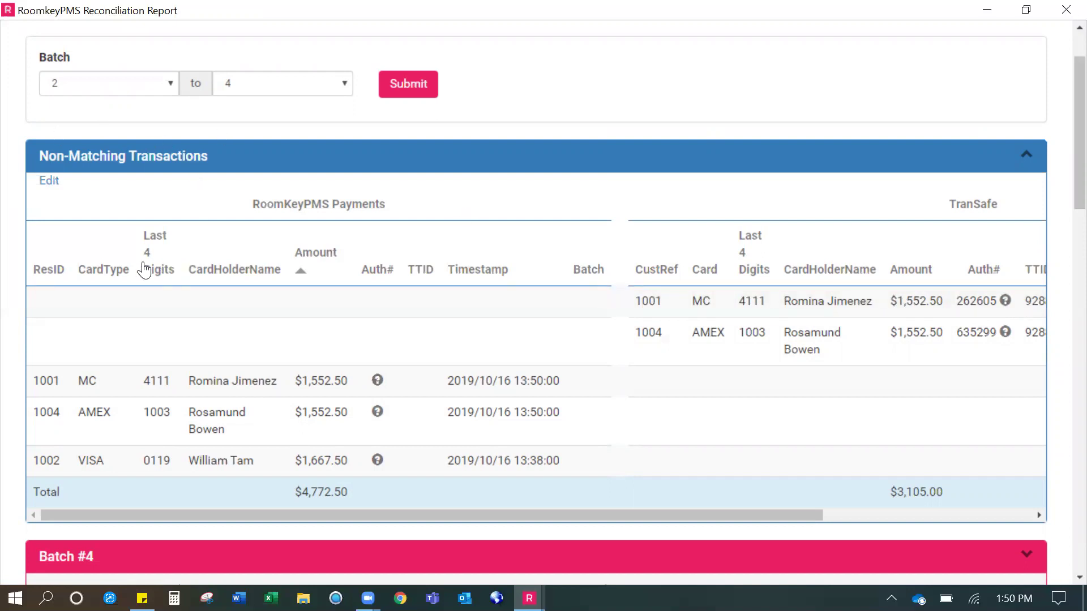
click(49, 182)
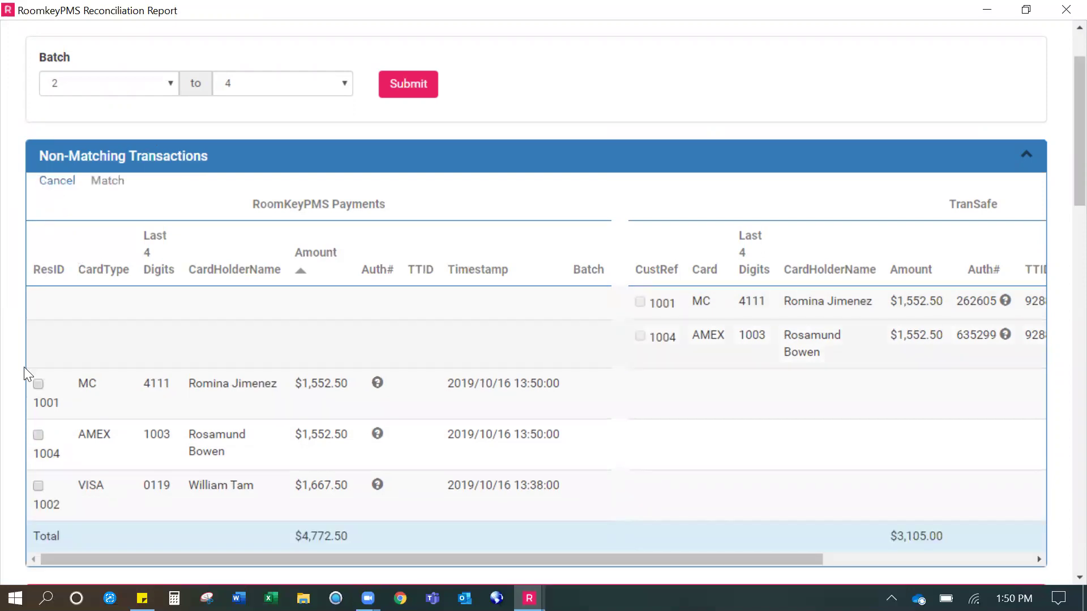
click(37, 385)
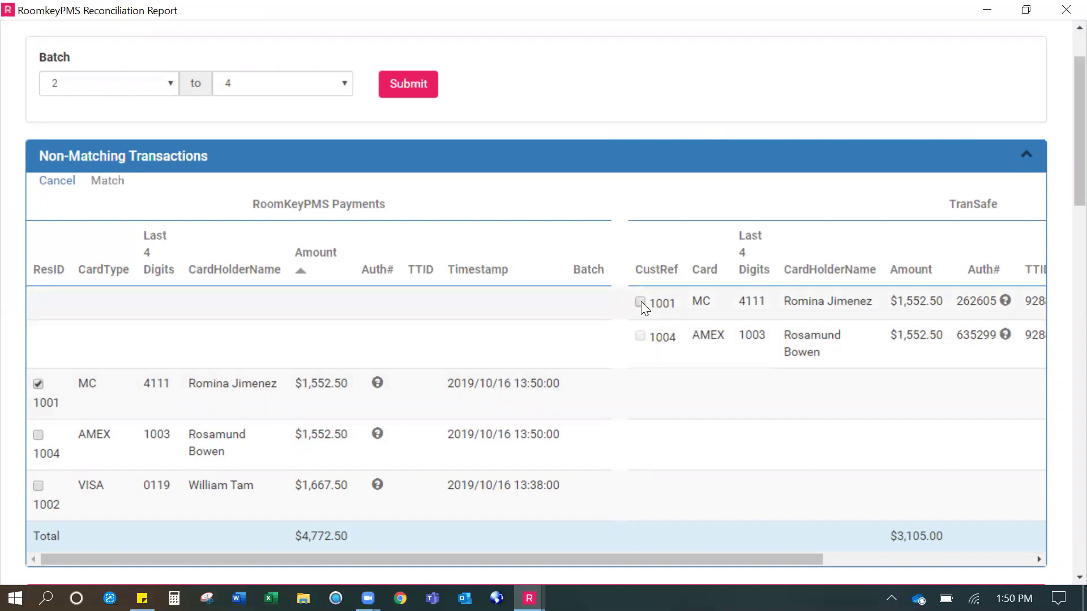
drag(705, 300, 693, 301)
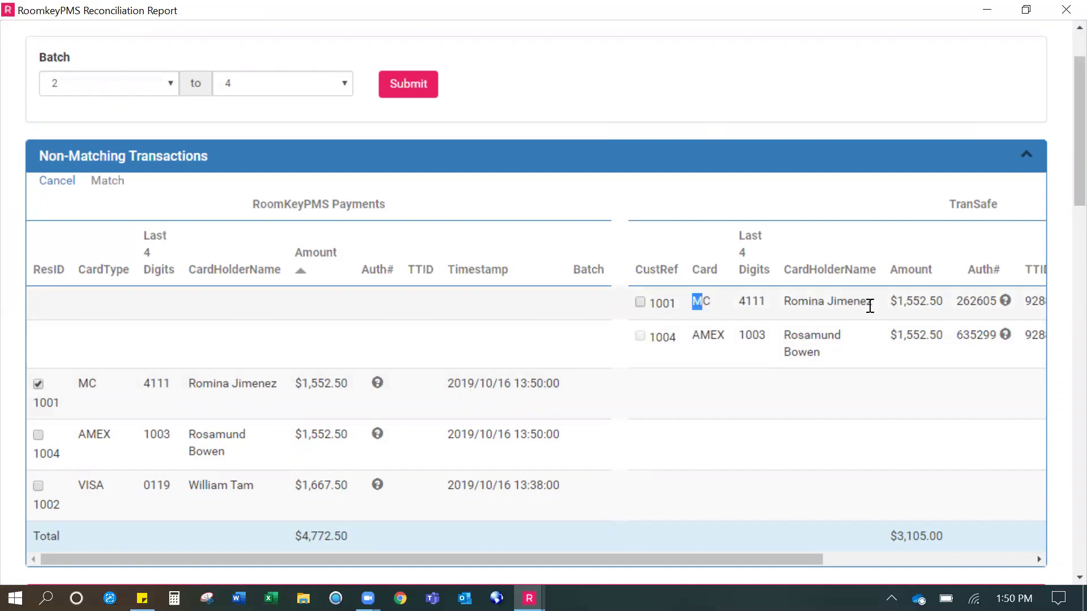
click(640, 303)
click(640, 303)
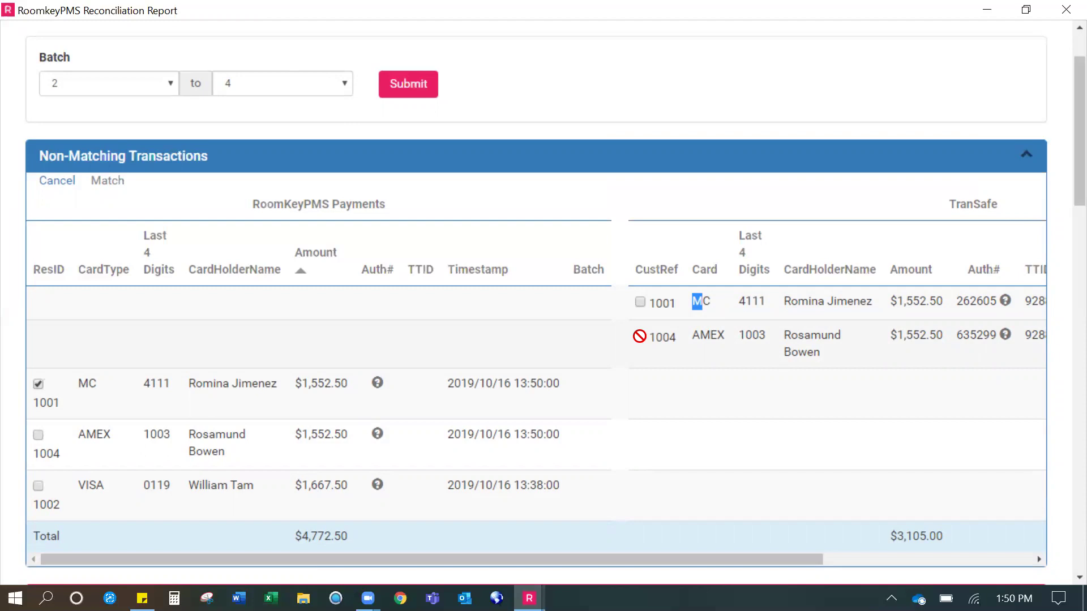
click(646, 313)
click(640, 302)
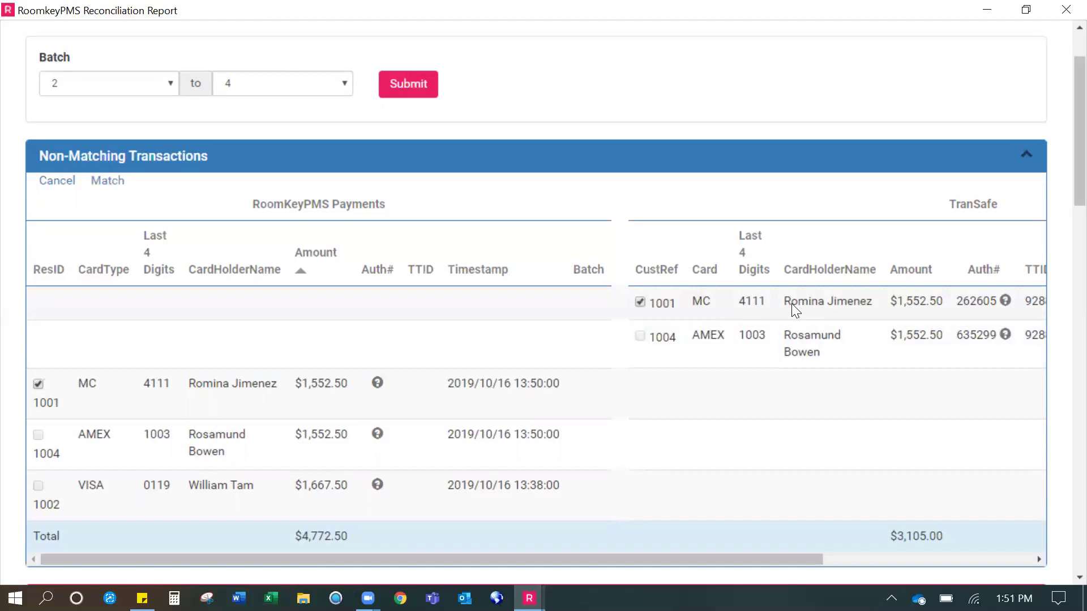
drag(880, 296, 932, 298)
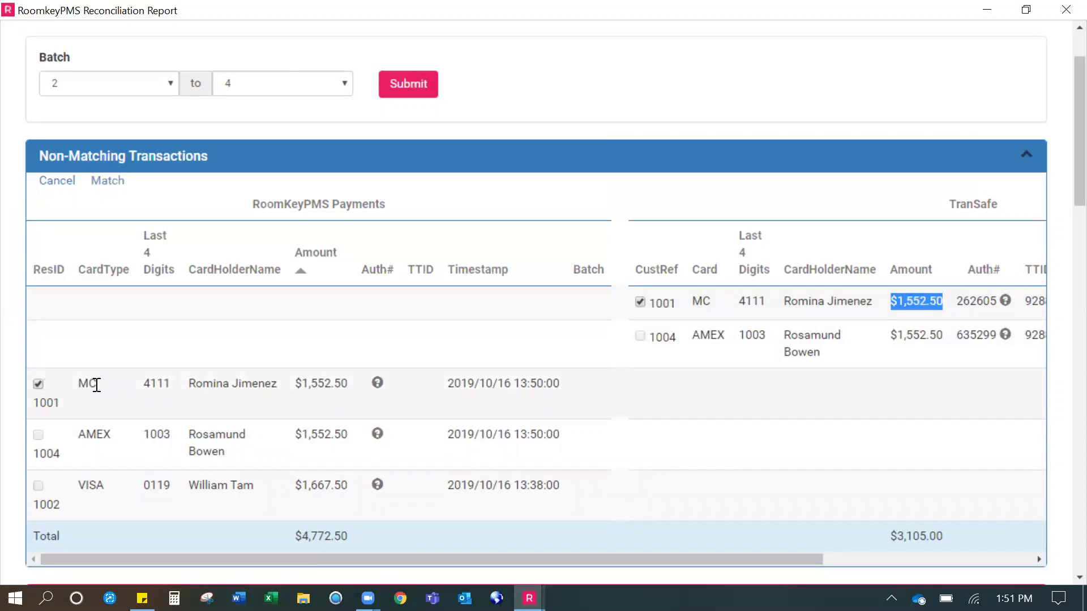
click(108, 180)
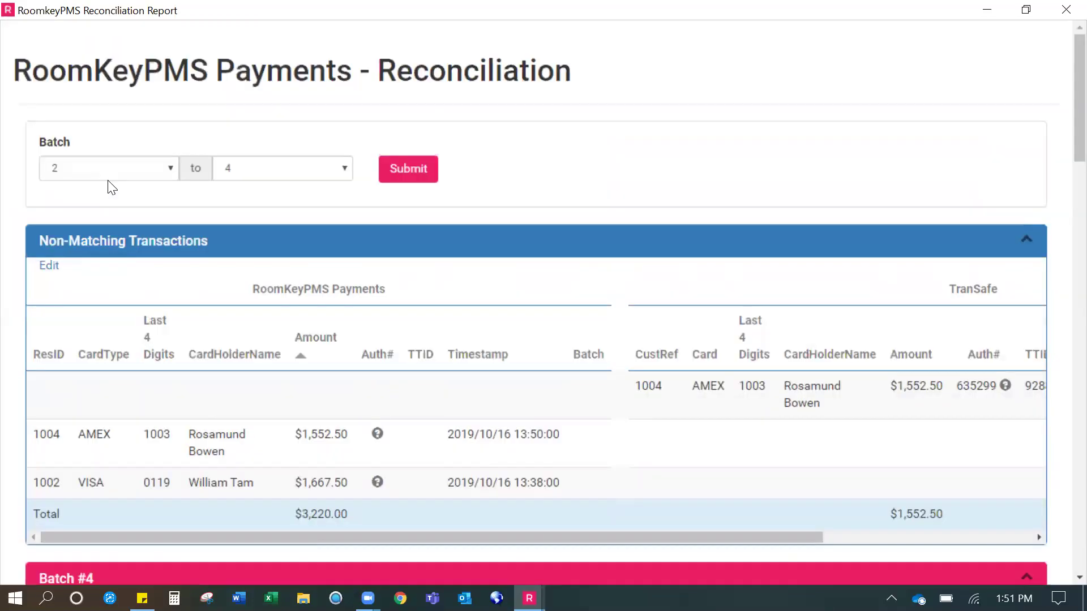
Match the 1,552.50 AMEX payment in the non-matching transactions with its TranSafe counterpart.
click(49, 267)
click(38, 435)
click(639, 387)
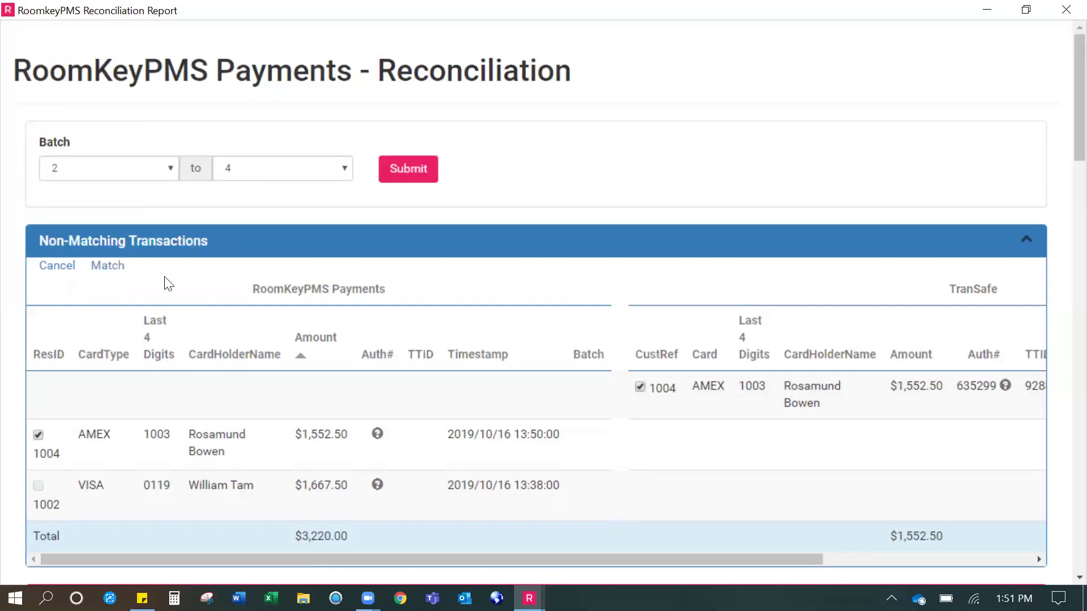
click(114, 267)
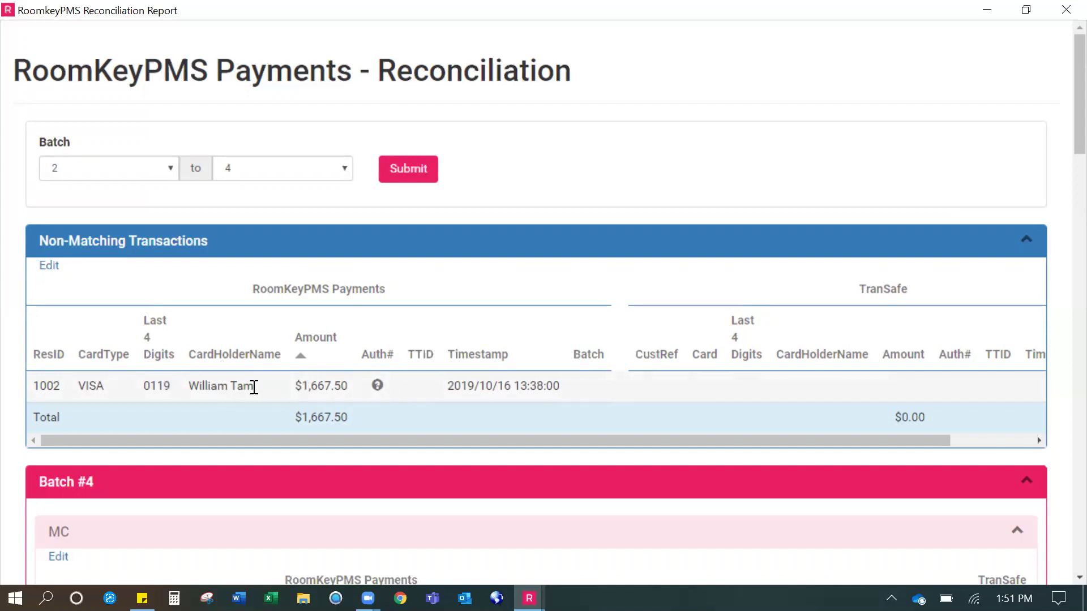
Switch to the RoomKeyPMS in-house list and show the folio of the room 201 guest with the unmatched VISA payment.
drag(294, 387, 348, 386)
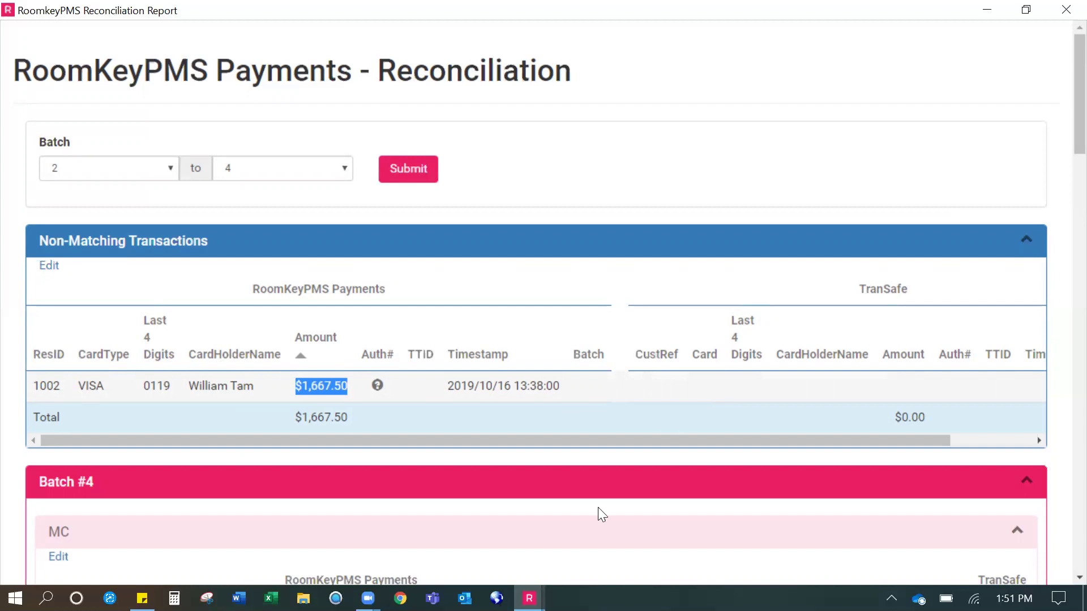
click(529, 598)
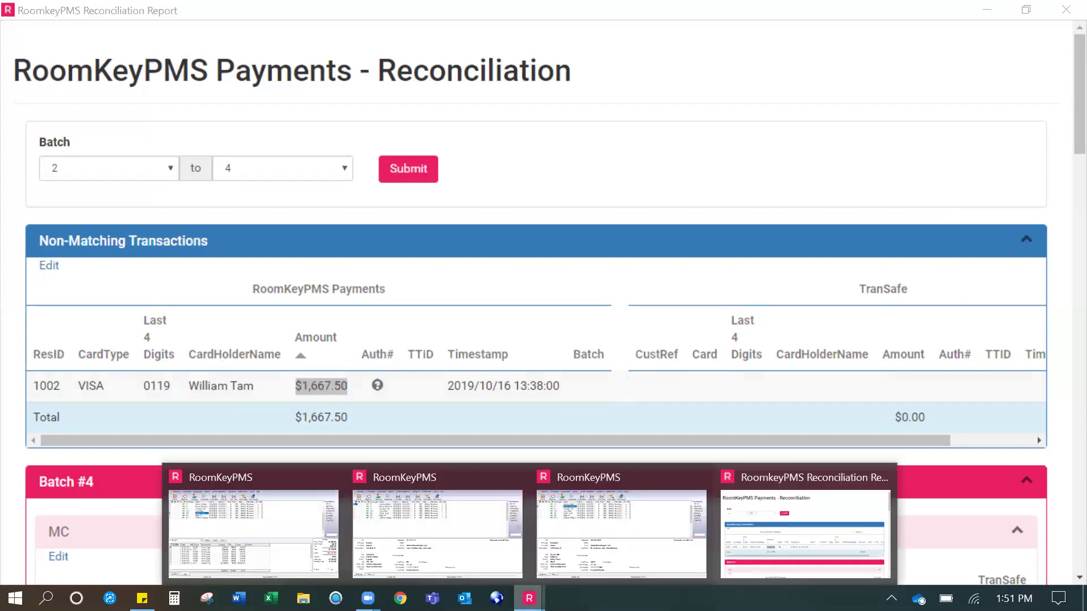
click(566, 552)
click(215, 156)
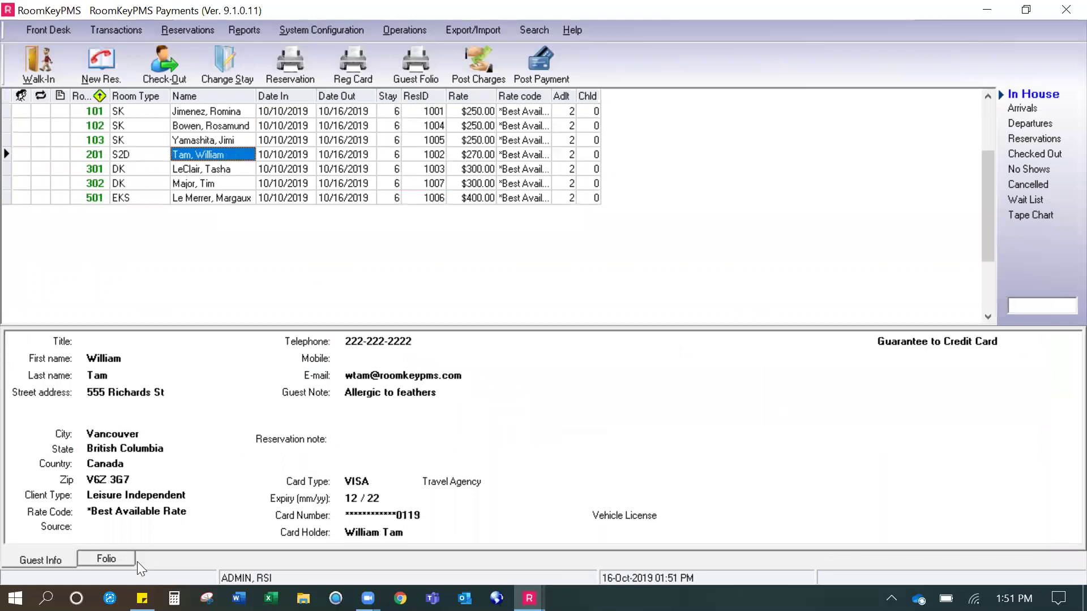
click(123, 557)
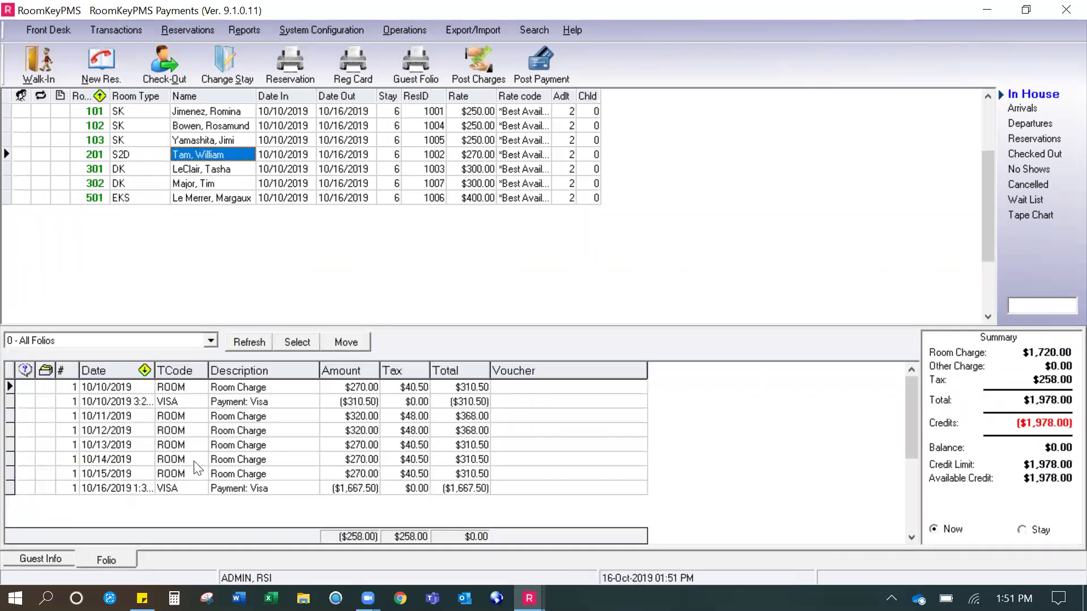
Reverse the 1,667.50 Visa payment with on-line processing disabled, giving the reason "Did not go through RoomKey Payments".
right_click(237, 488)
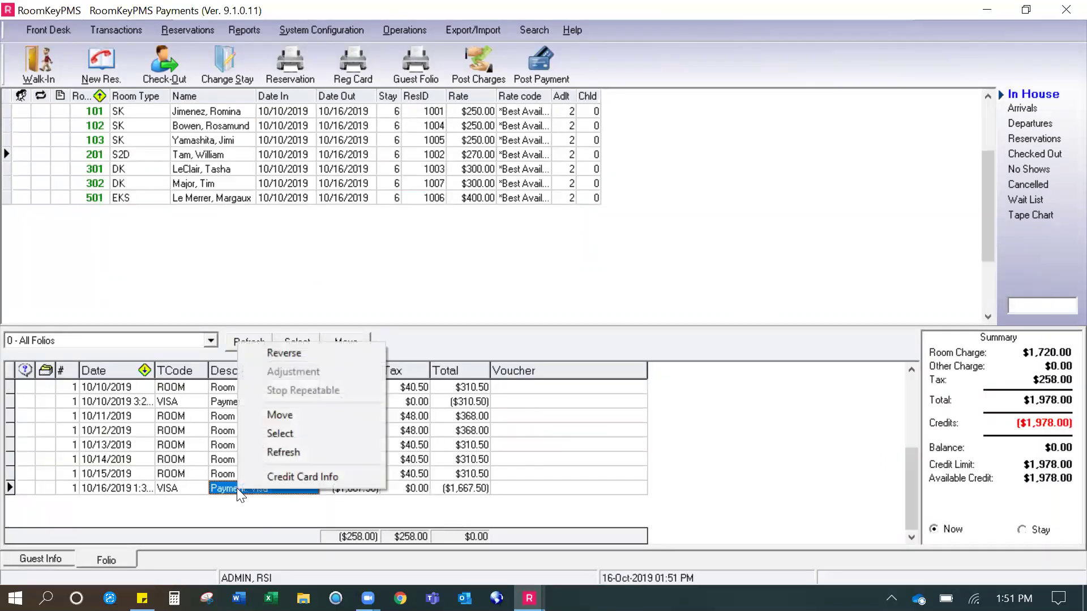
click(288, 353)
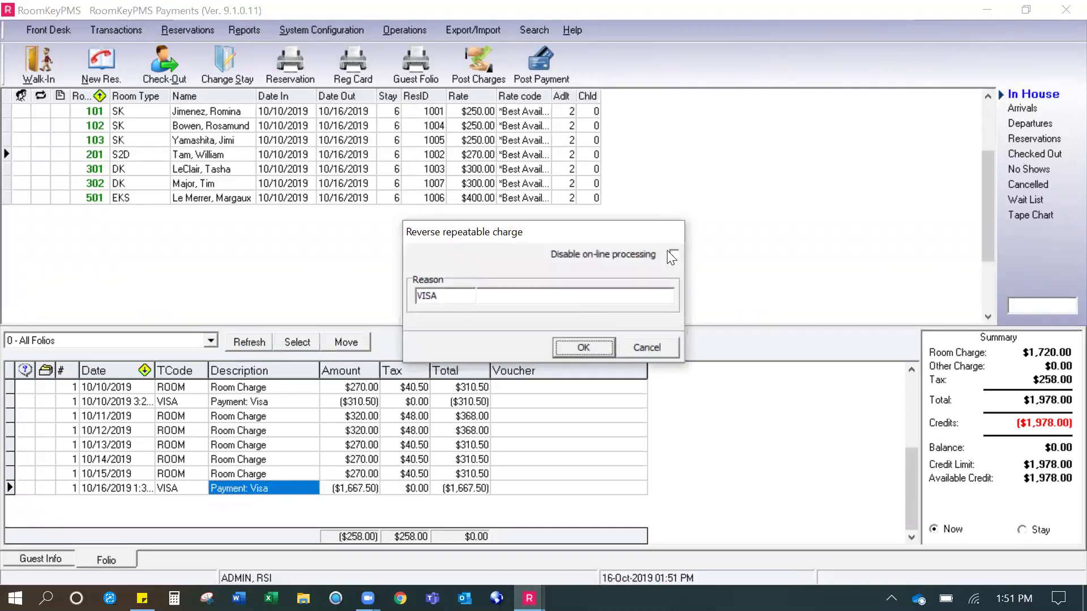
click(674, 255)
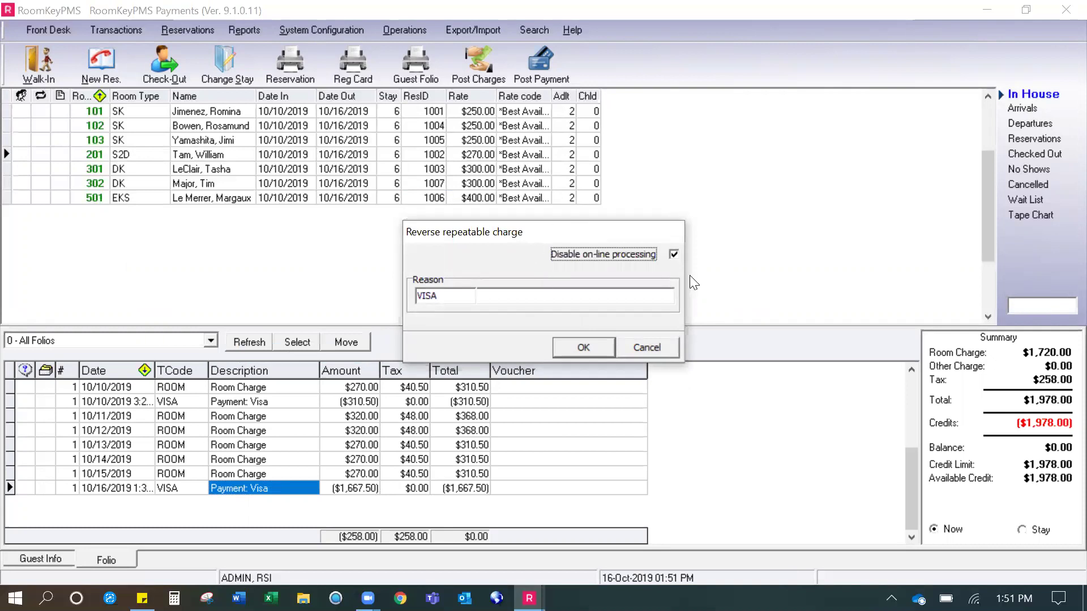
click(586, 290)
text(Did )
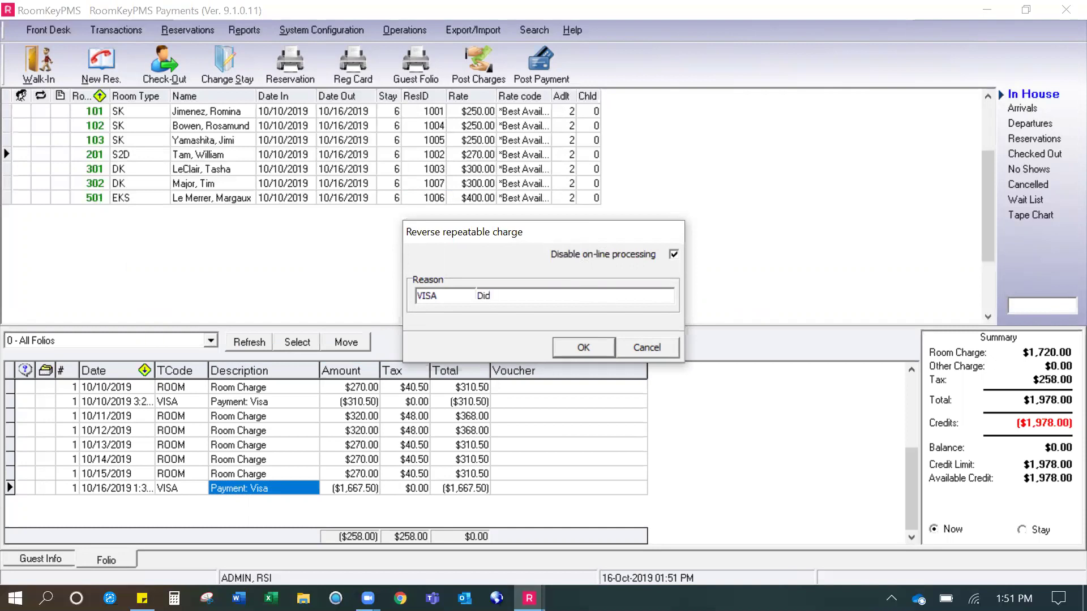
text(not go through RoomKey Payments)
click(596, 349)
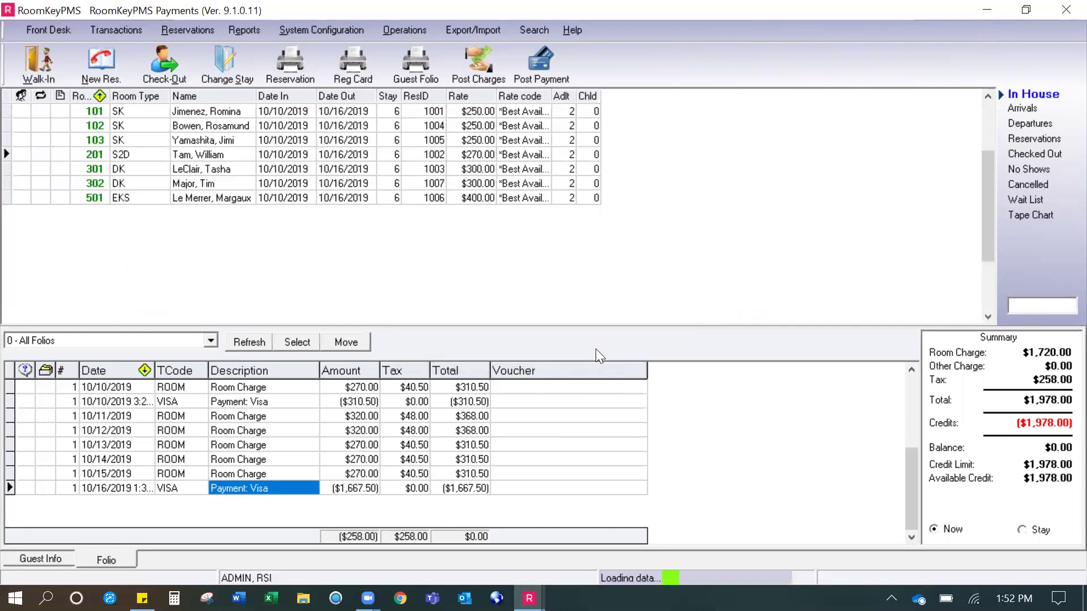
Post a 1,667.50 VISA payment for the room 201 guest on-line through TranSafe, using the stored card and no printed receipt.
click(544, 68)
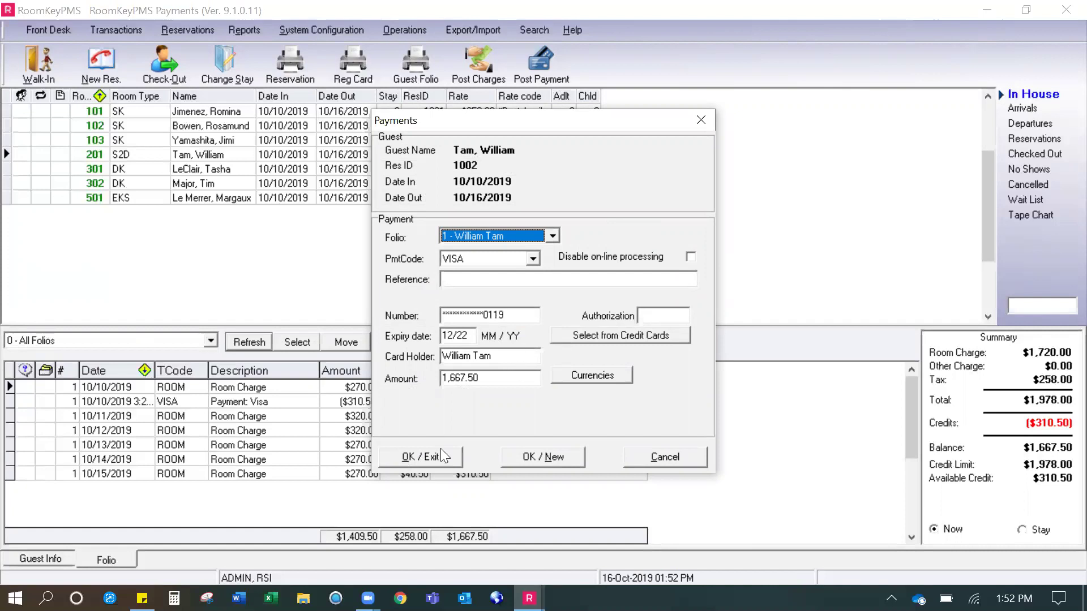
click(436, 462)
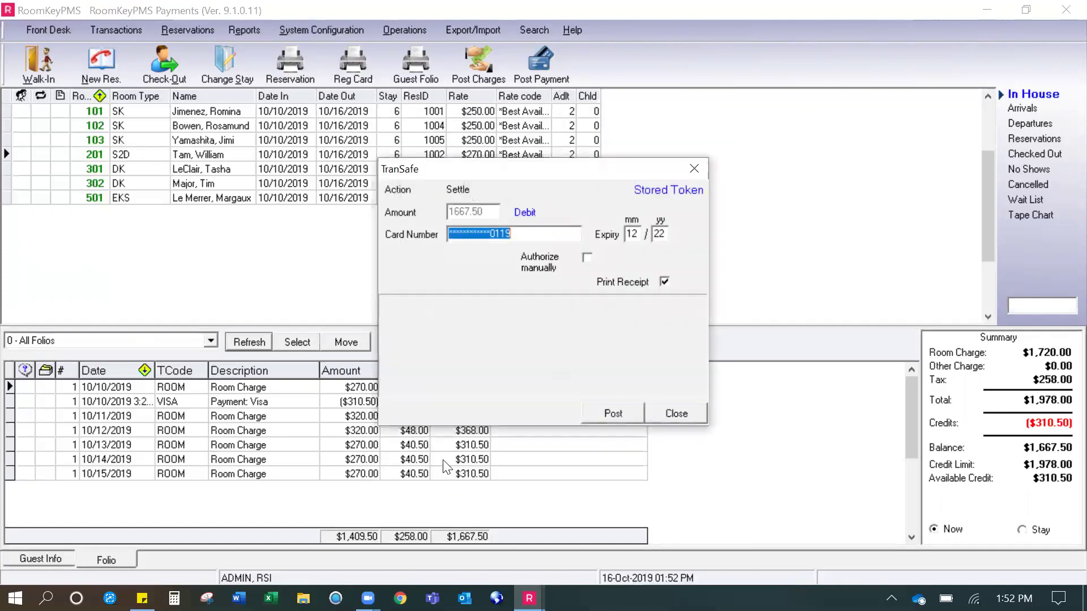
click(668, 279)
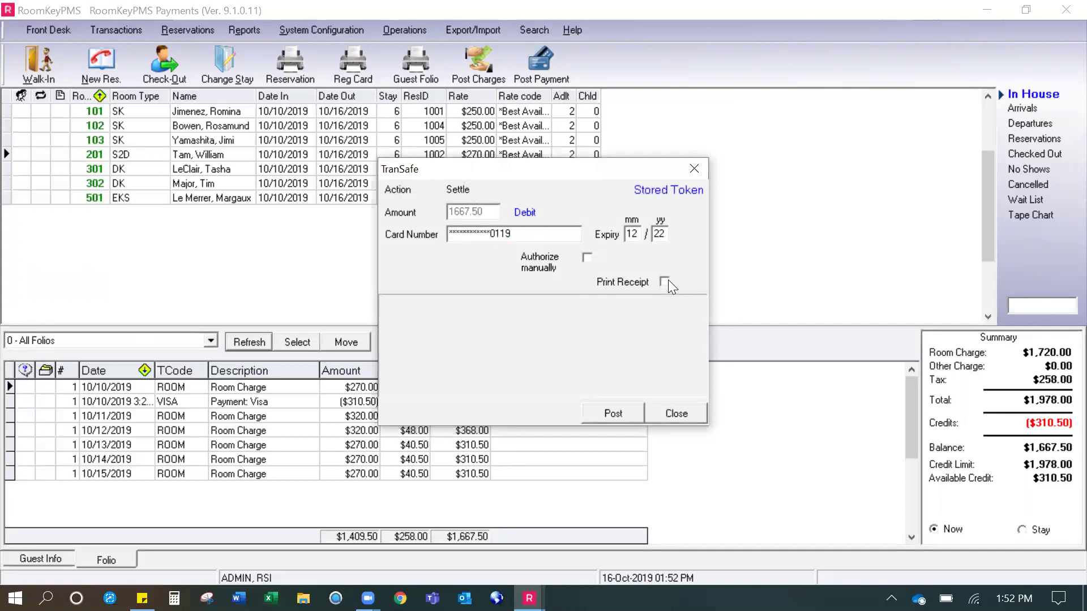
click(613, 414)
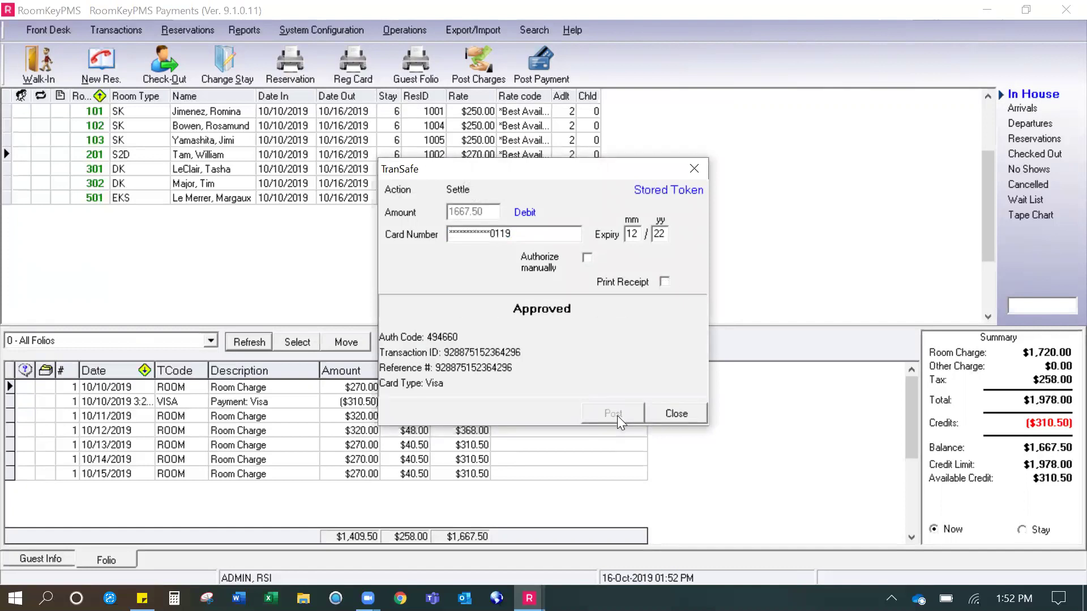
click(677, 413)
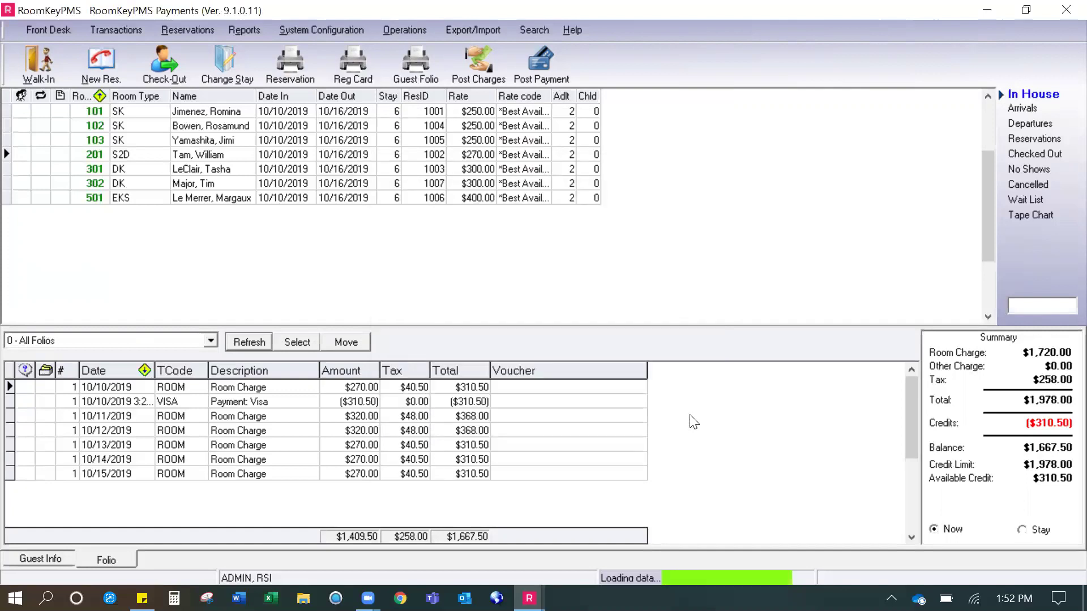
click(256, 491)
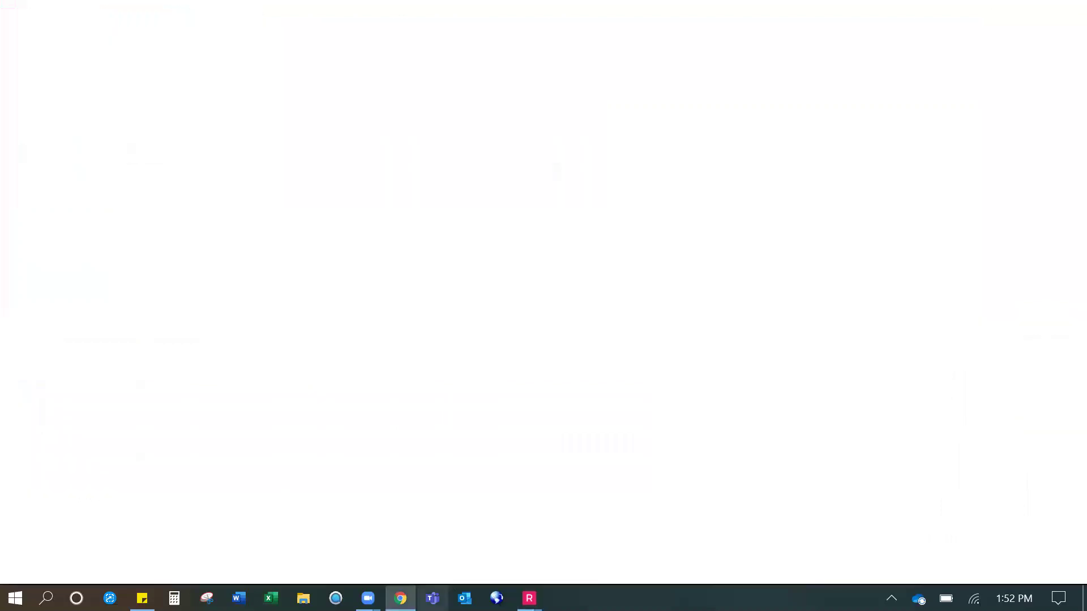
Return to the reconciliation report and resubmit it for batches 2 to 4.
mouse_move(529, 599)
click(730, 482)
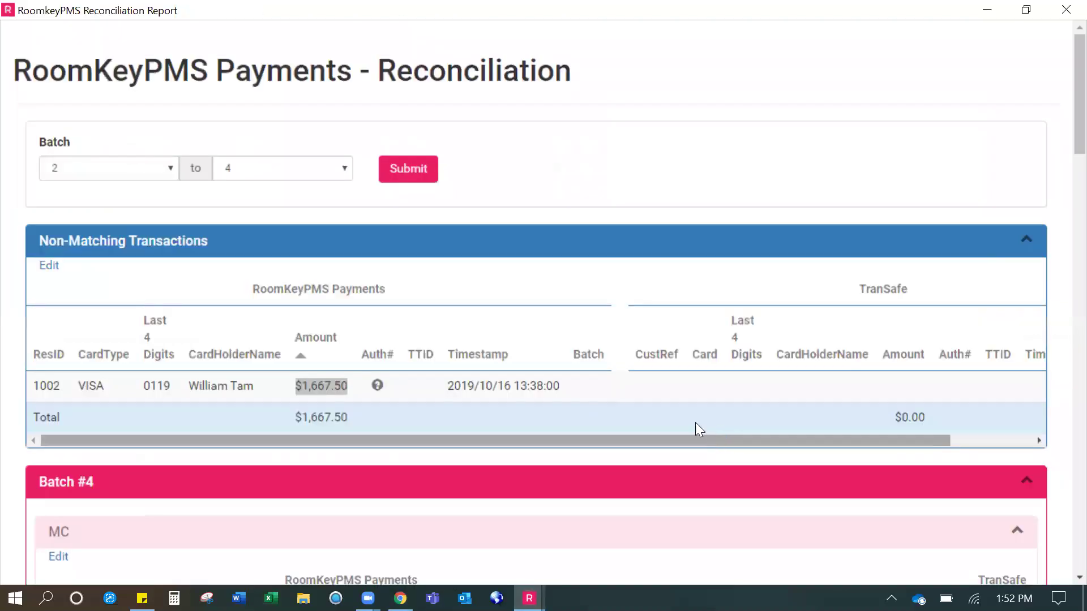
click(427, 178)
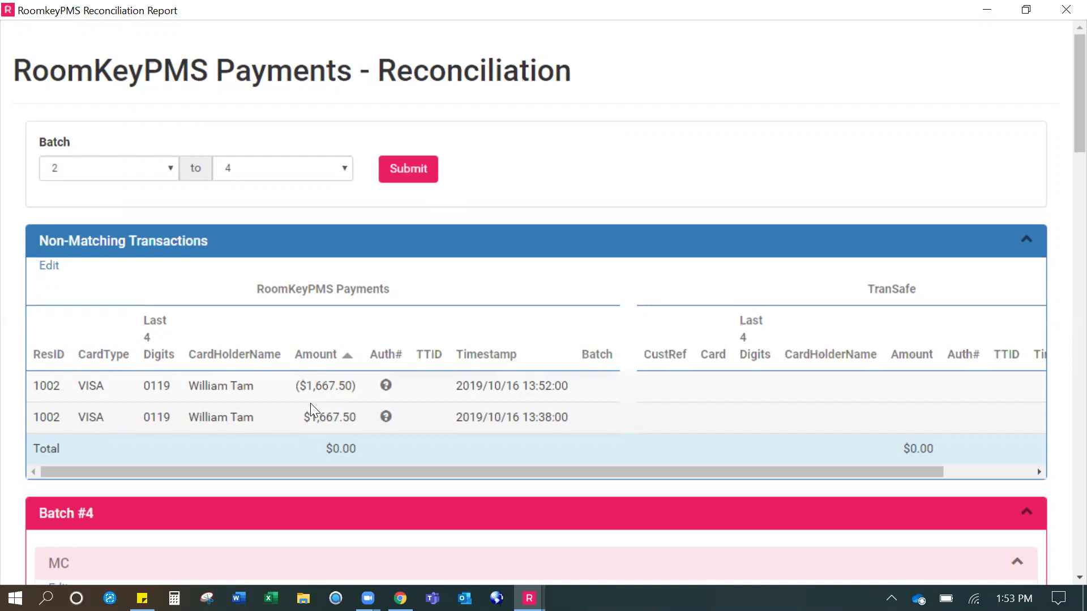
Match the -1,667.50 VISA reversal with the original 1,667.50 VISA payment in the non-matching transactions and confirm.
click(49, 267)
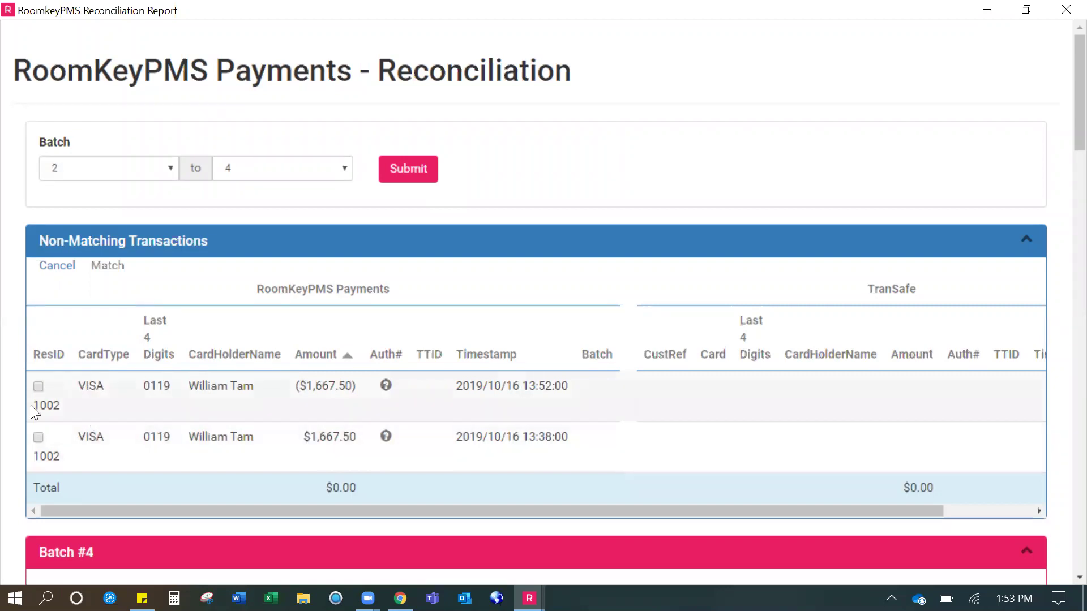
click(38, 387)
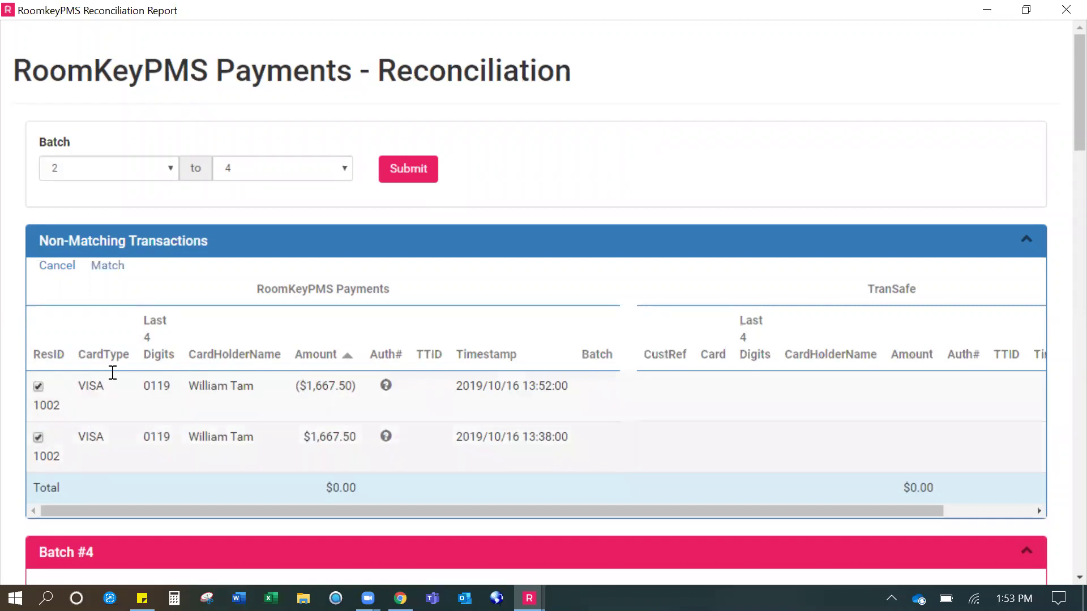
click(114, 270)
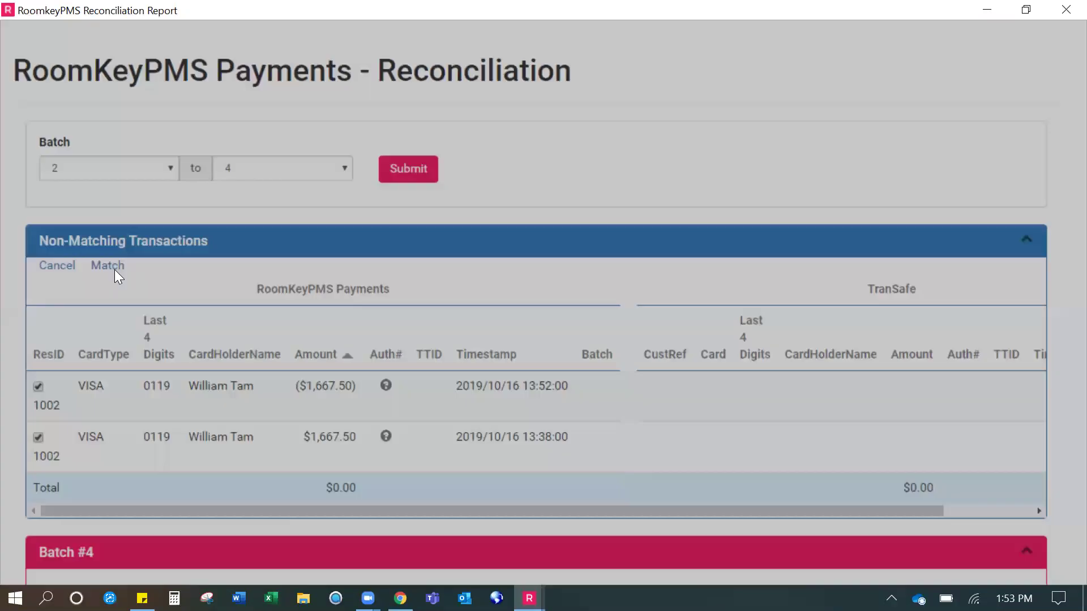
click(459, 231)
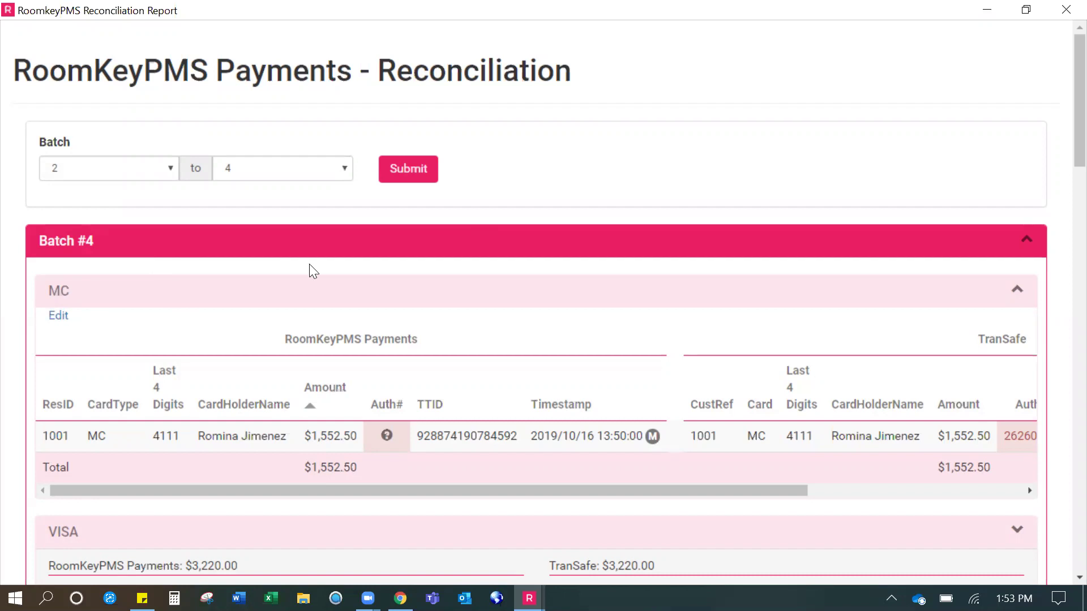
Compare the Batch #4 totals of RoomKeyPMS Payments and TranSafe, and examine its MC and expanded VISA sections for the matched transactions.
click(1025, 245)
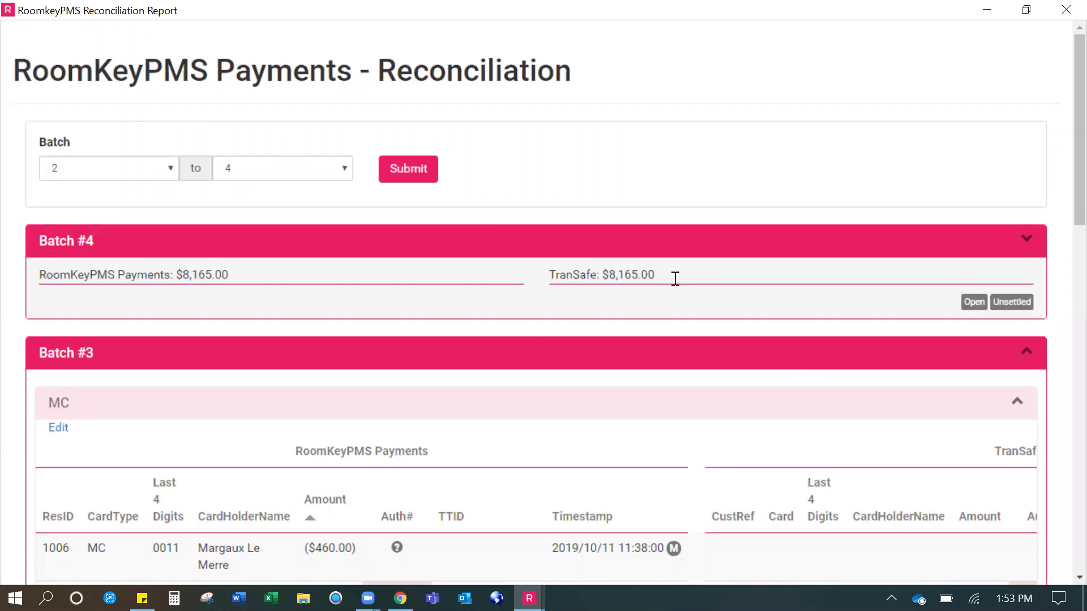
click(1028, 243)
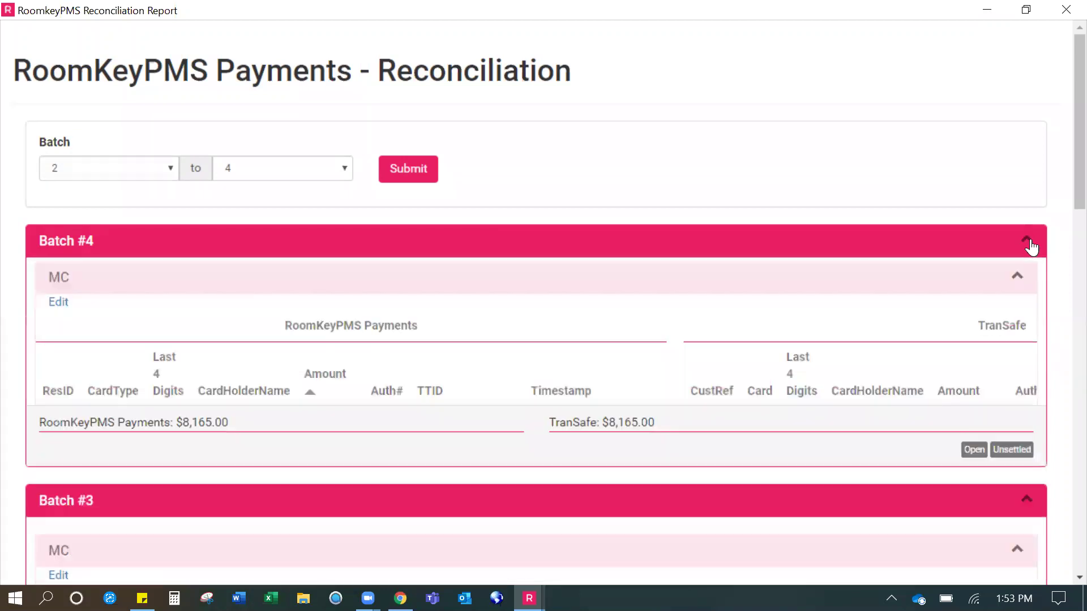
scroll(1030, 246, down, 1)
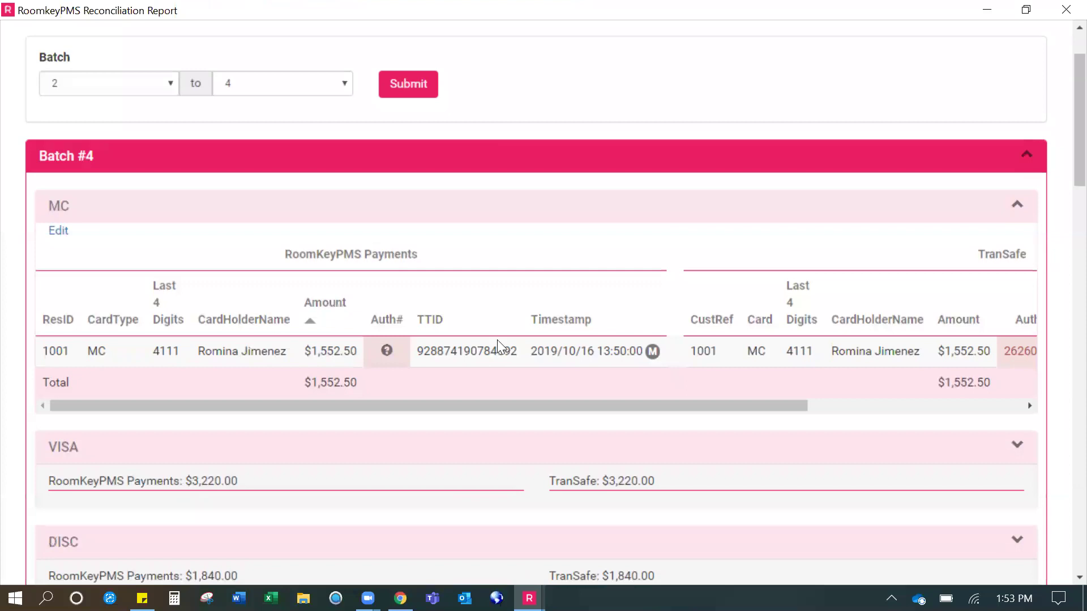
scroll(937, 292, down, 1)
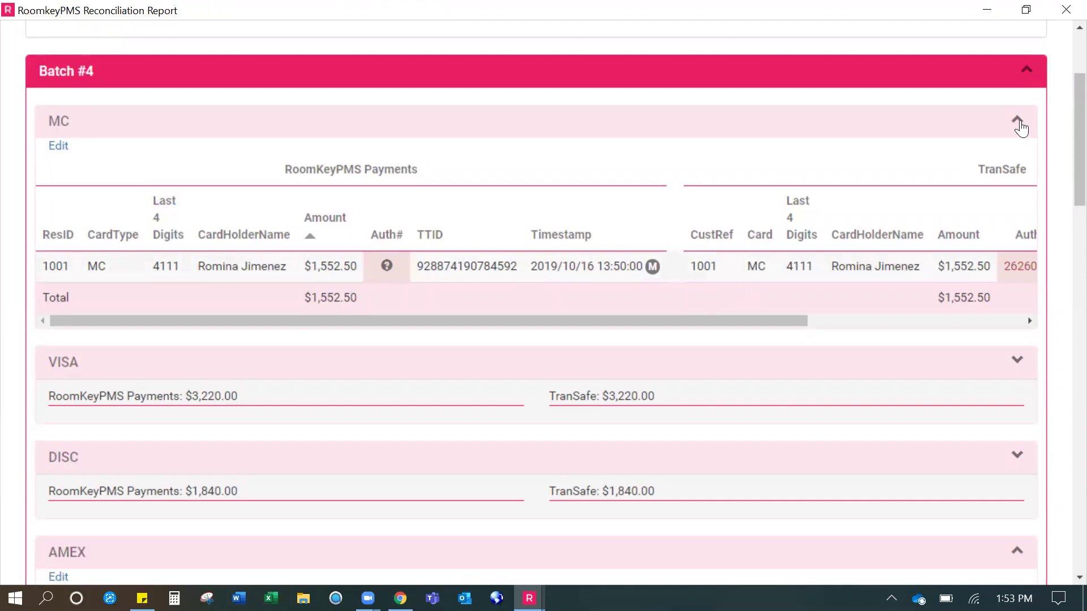
click(1014, 371)
scroll(888, 400, down, 1)
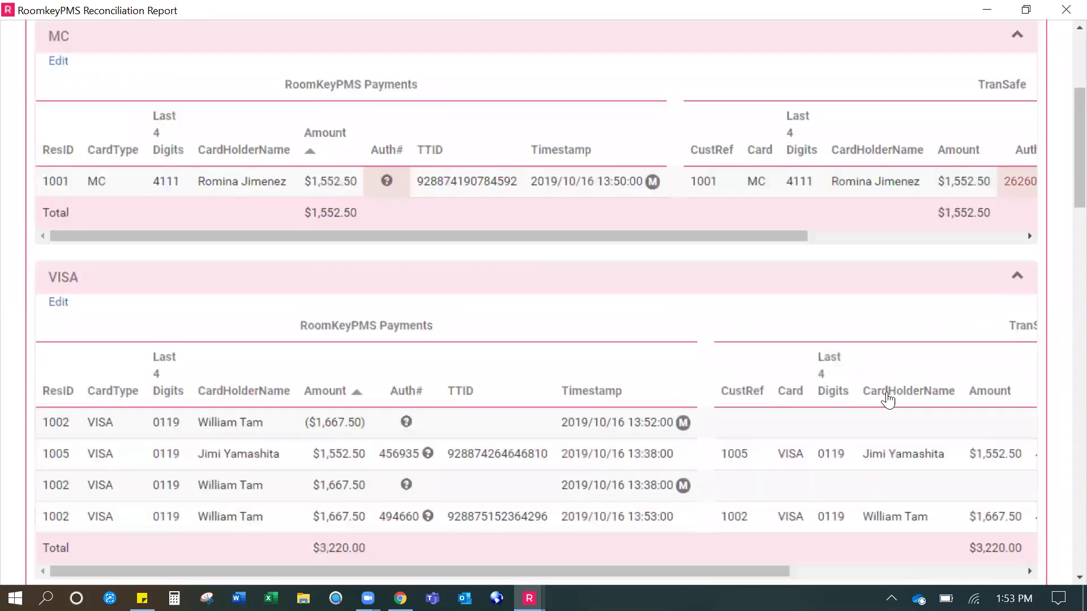
scroll(888, 400, down, 1)
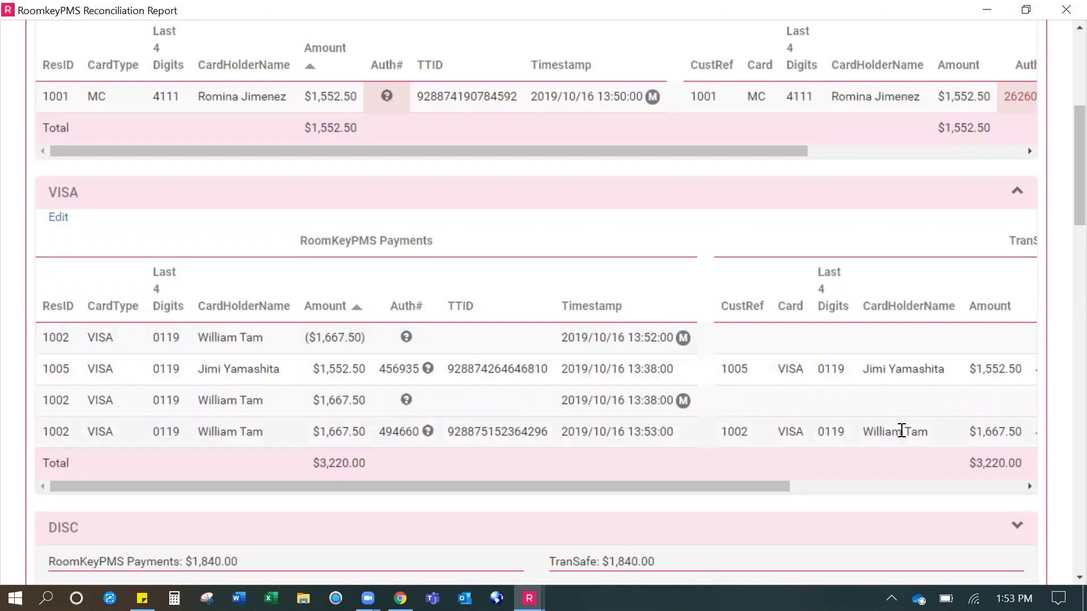
scroll(902, 432, down, 3)
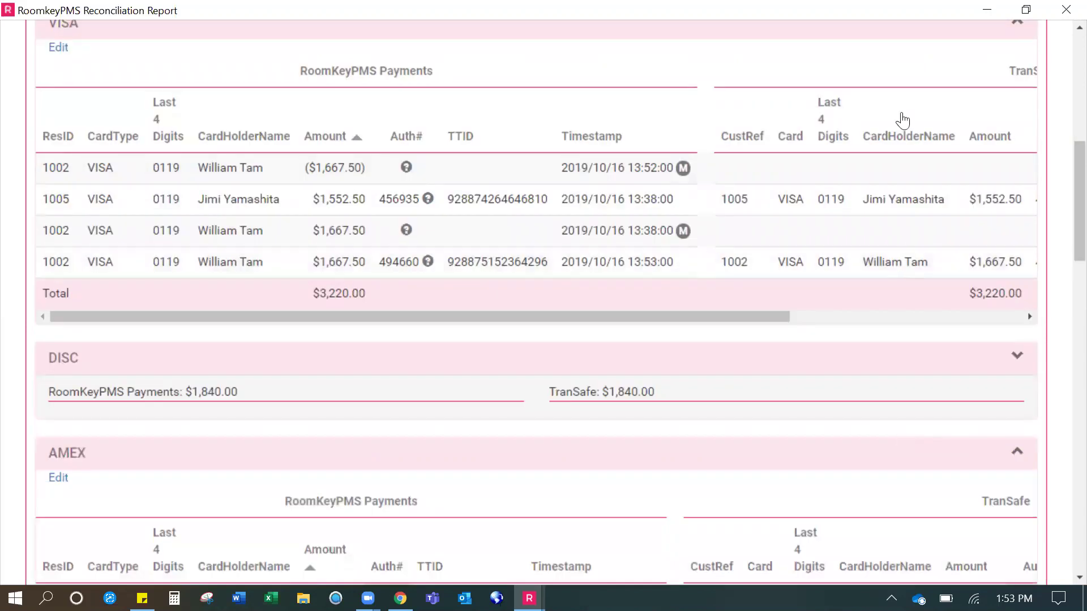